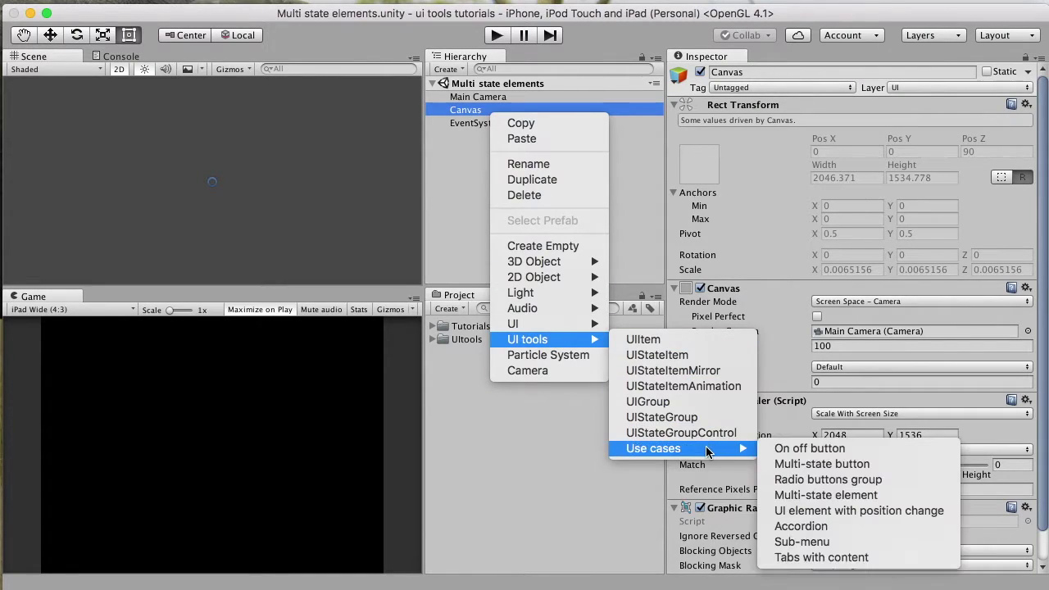
- Add a Multi-state element showing OFF under the Canvas, keeping the Canvas name unchanged
left_click(896, 495)
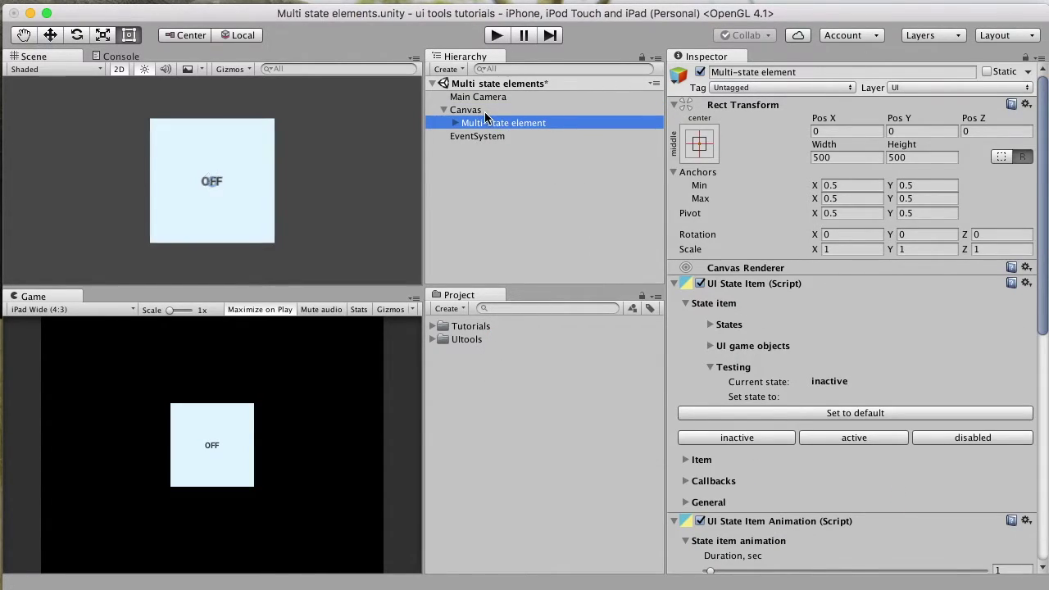
left_click(484, 111)
left_click(484, 111)
key("BackSpace")
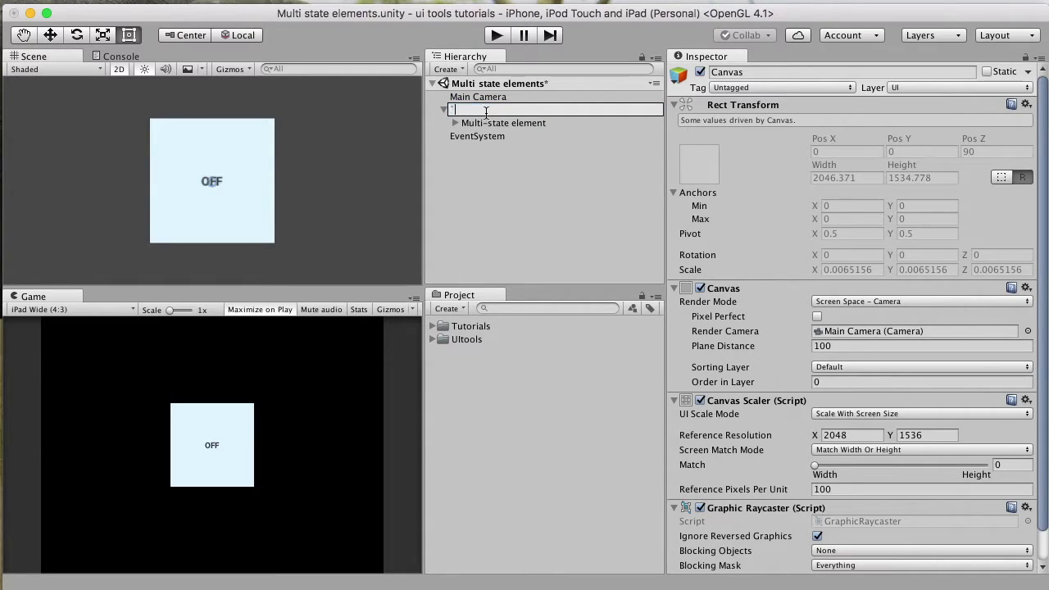
key("Escape")
- Add a UI element with position change under the Canvas via UI tools > Use cases
right_click(486, 115)
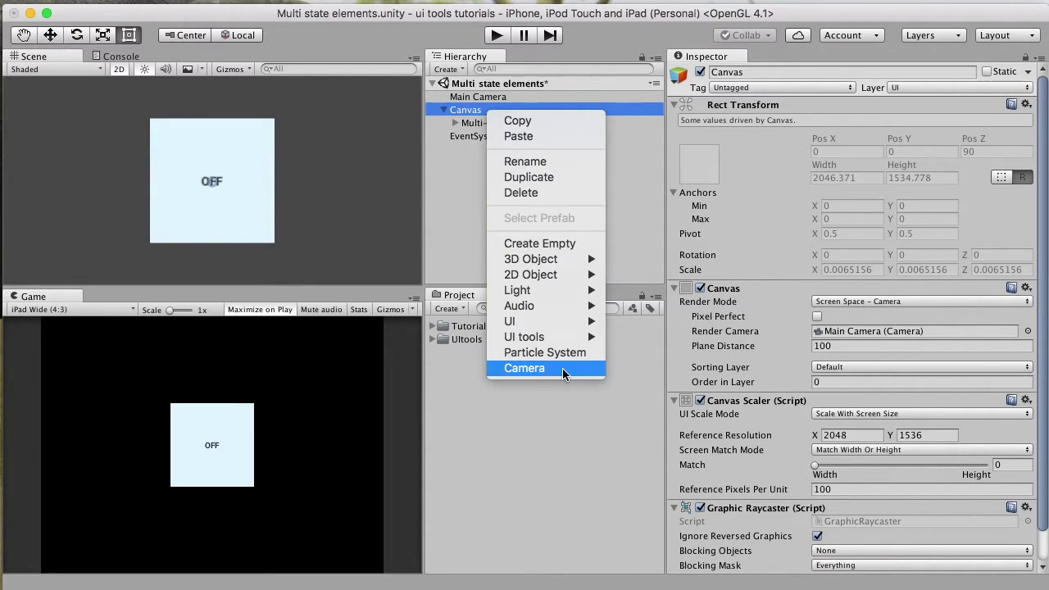
mouse_move(562, 337)
mouse_move(733, 447)
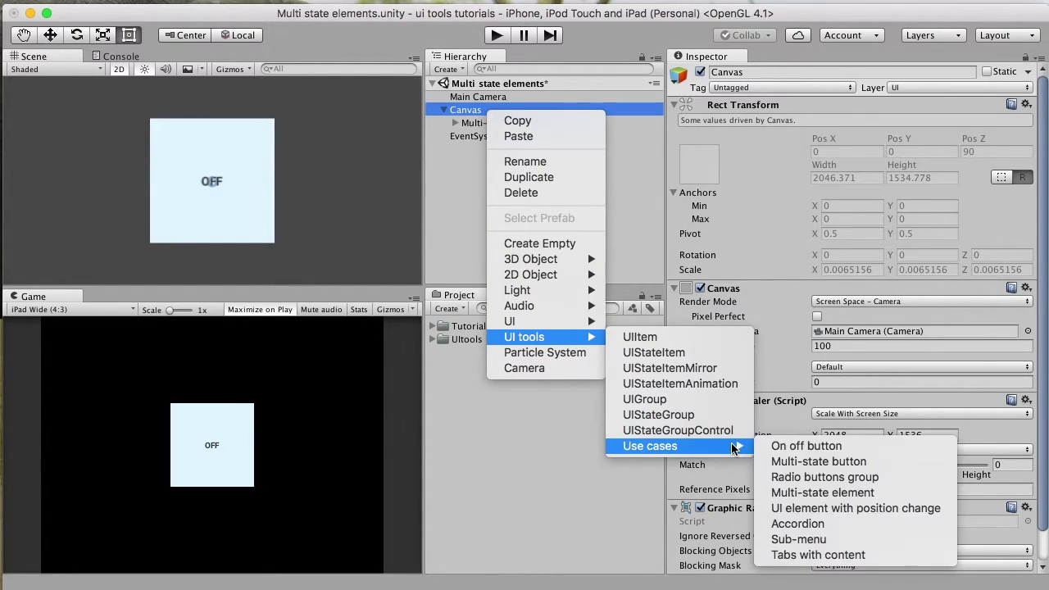
left_click(829, 508)
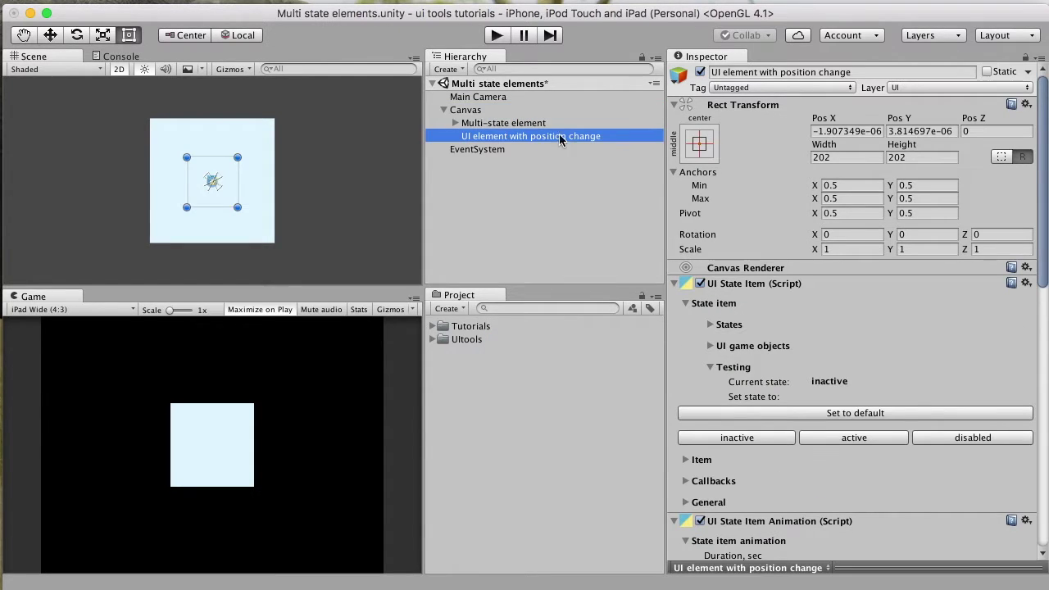
- Deactivate the position-change element, select the Multi-state element and run the scene
left_click(700, 73)
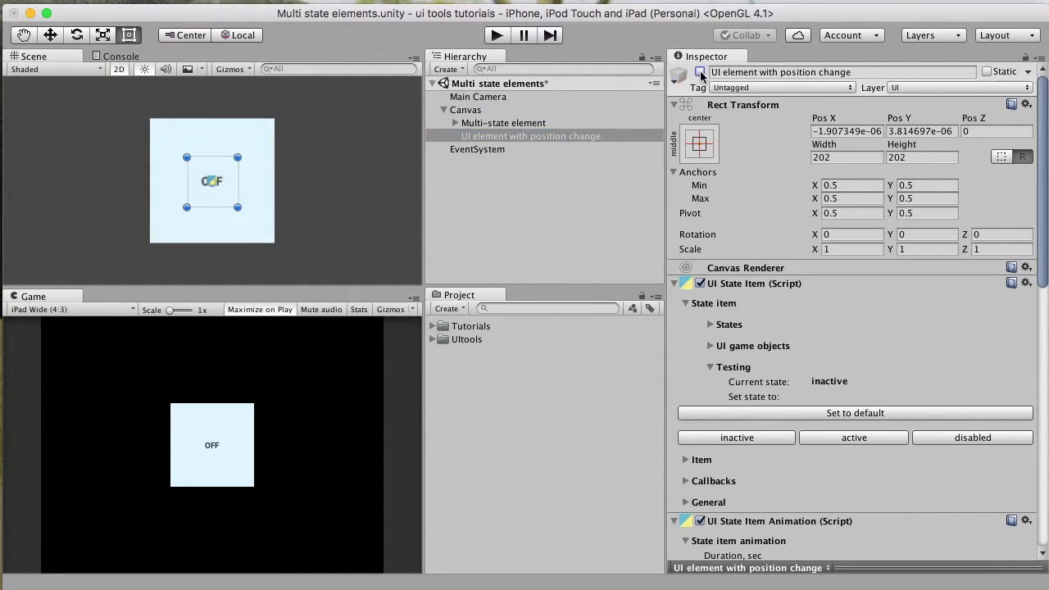
left_click(520, 123)
left_click(501, 38)
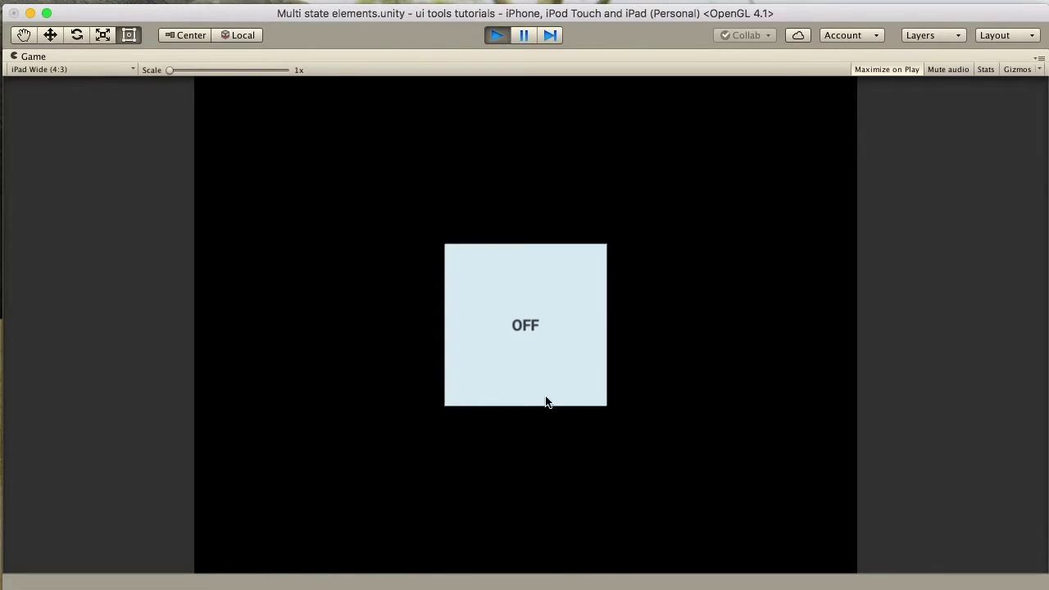
- Cycle the square through DISABLED, ON and OFF twice in the Game view, then stop Play mode
left_click(550, 353)
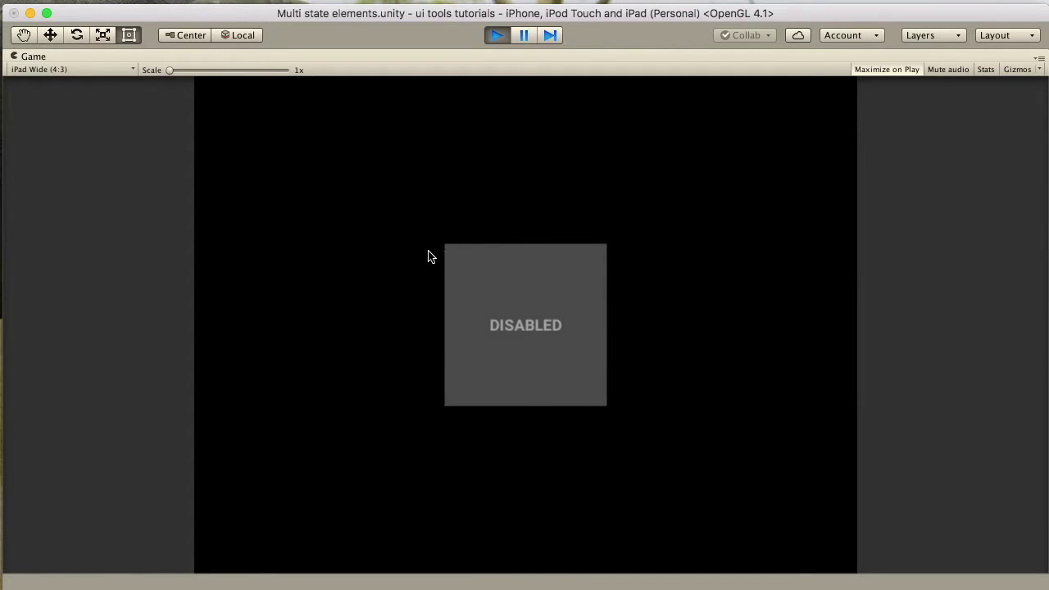
left_click(555, 376)
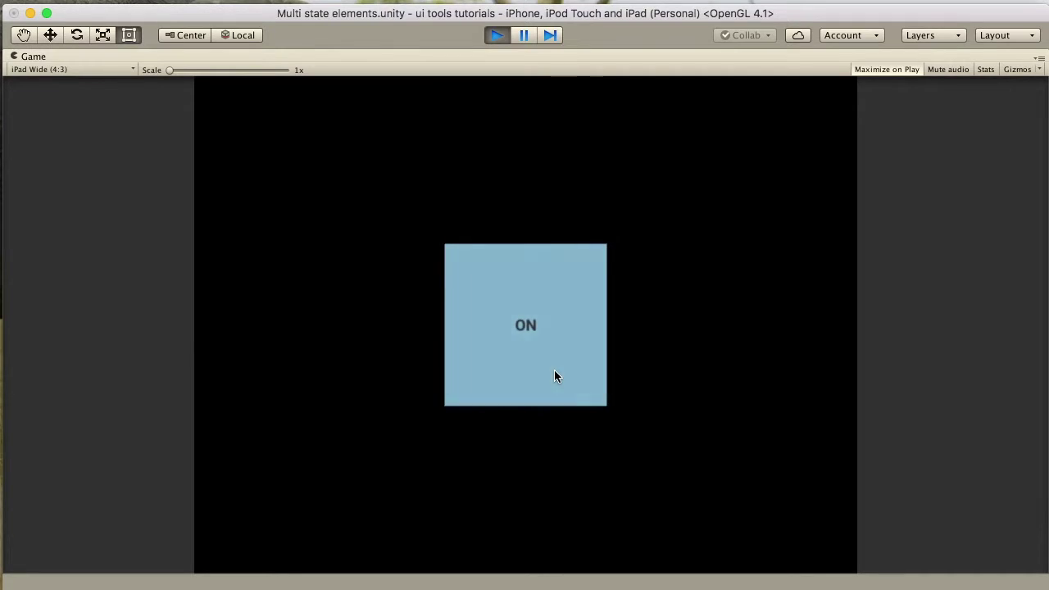
left_click(554, 376)
left_click(555, 376)
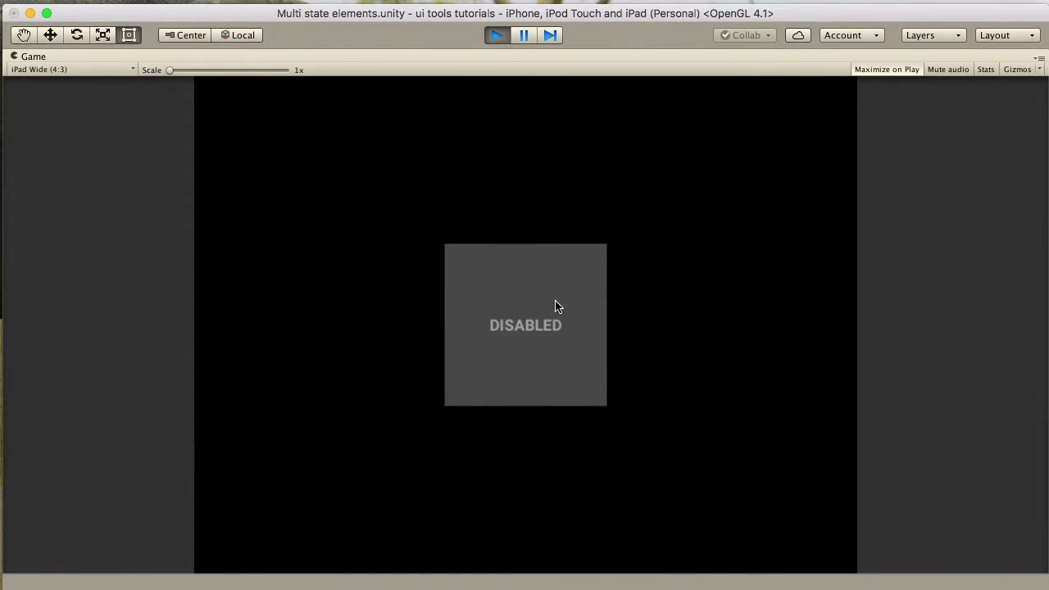
left_click(563, 378)
left_click(564, 378)
left_click(564, 377)
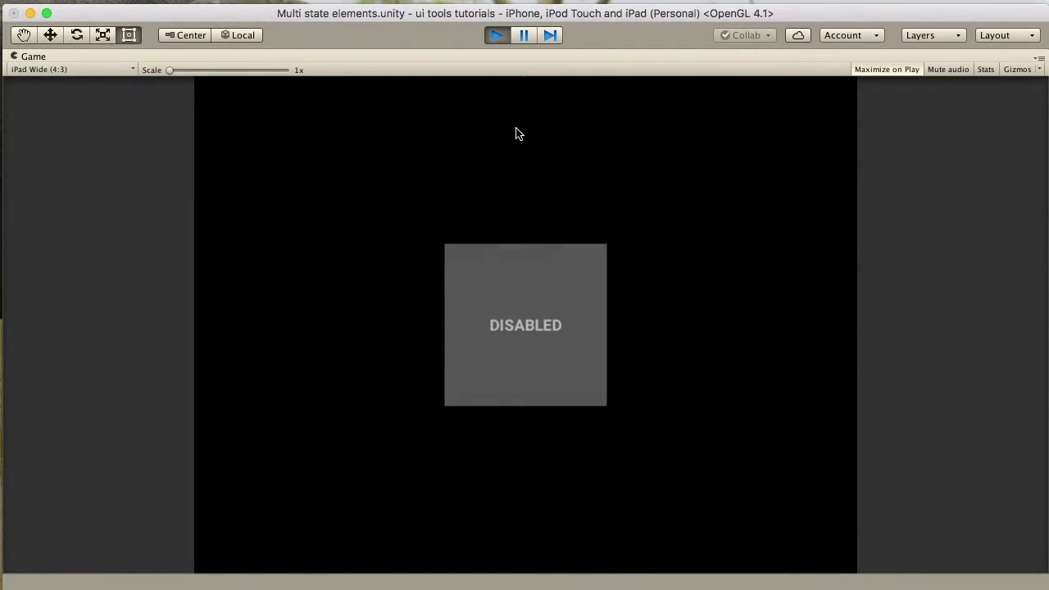
left_click(497, 36)
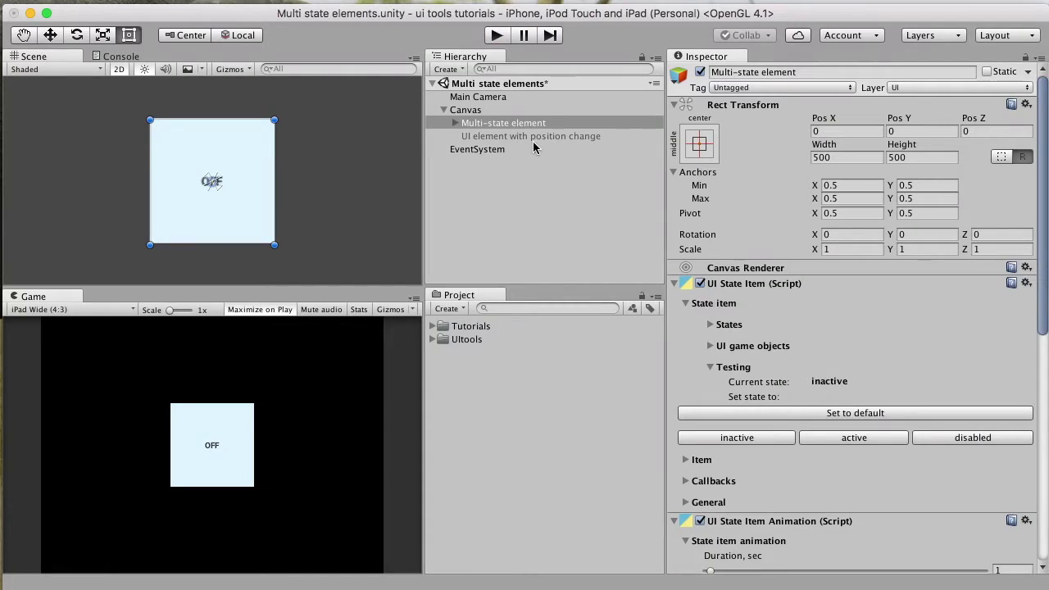
- Deactivate the Multi-state element and activate the UI element with position change
left_click(700, 72)
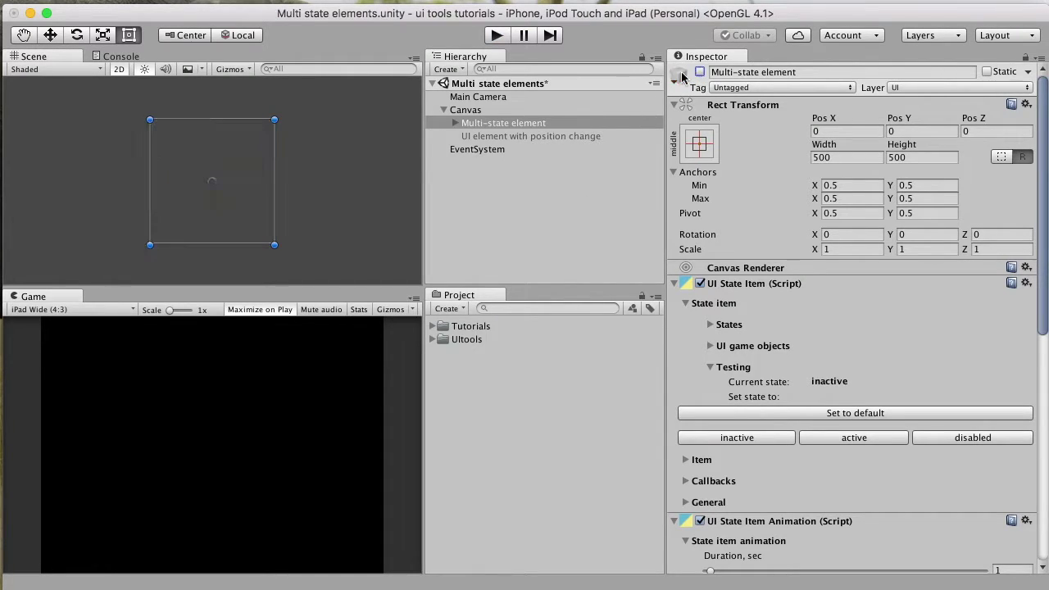
left_click(559, 131)
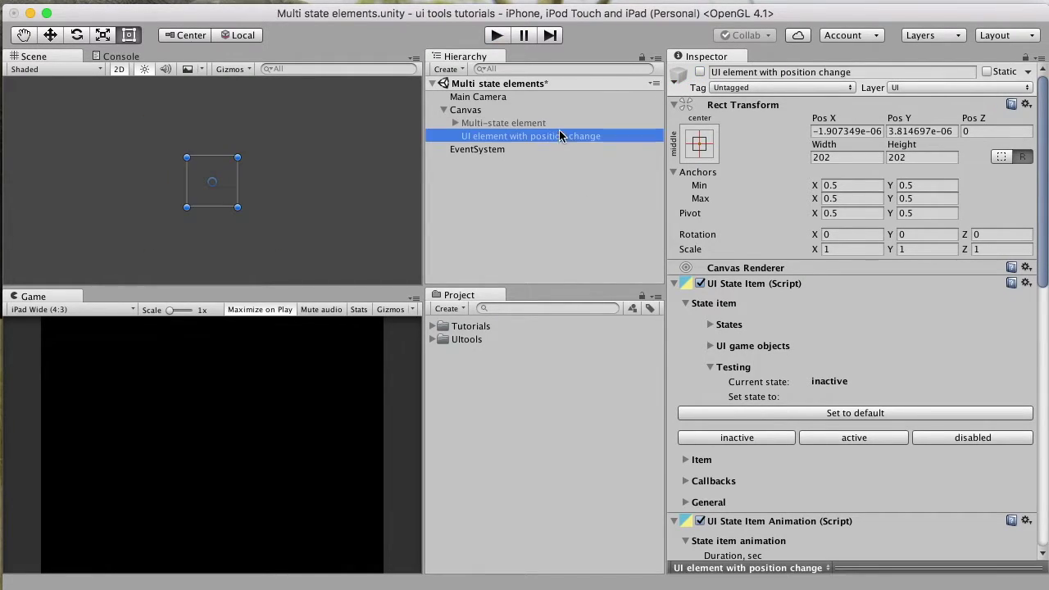
left_click(700, 72)
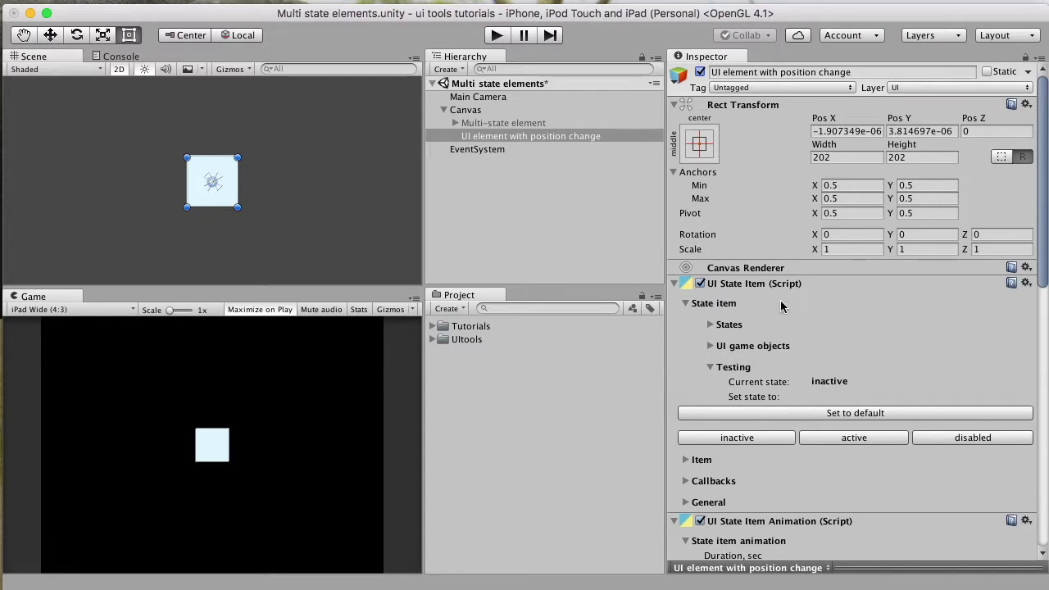
scroll(795, 392, "down", 10)
scroll(793, 391, "up", 10)
- Preview the position-change element as active, disabled, then inactive, and deactivate it again
left_click(851, 439)
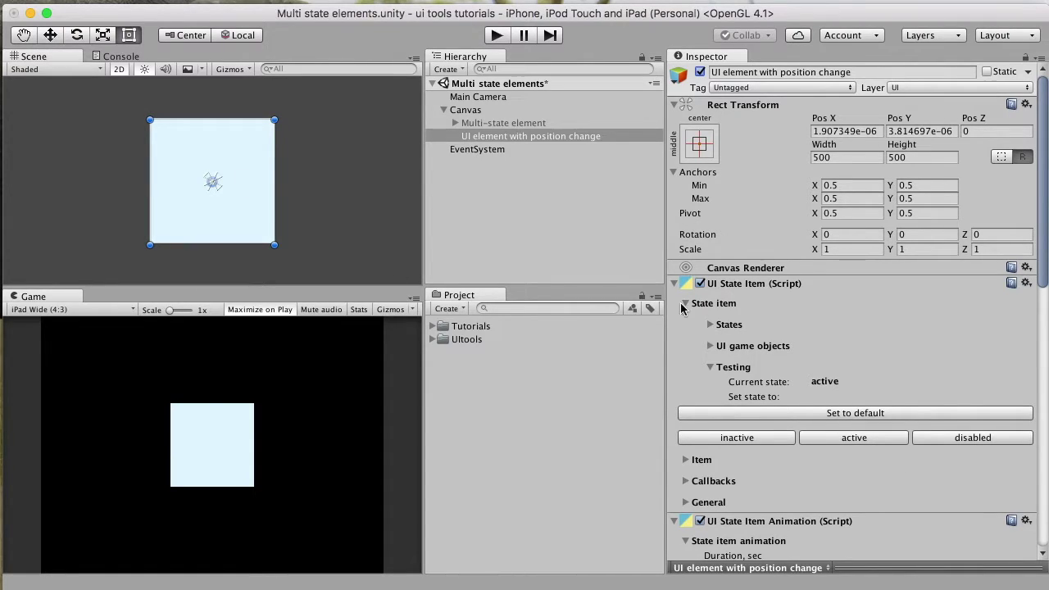
left_click(957, 440)
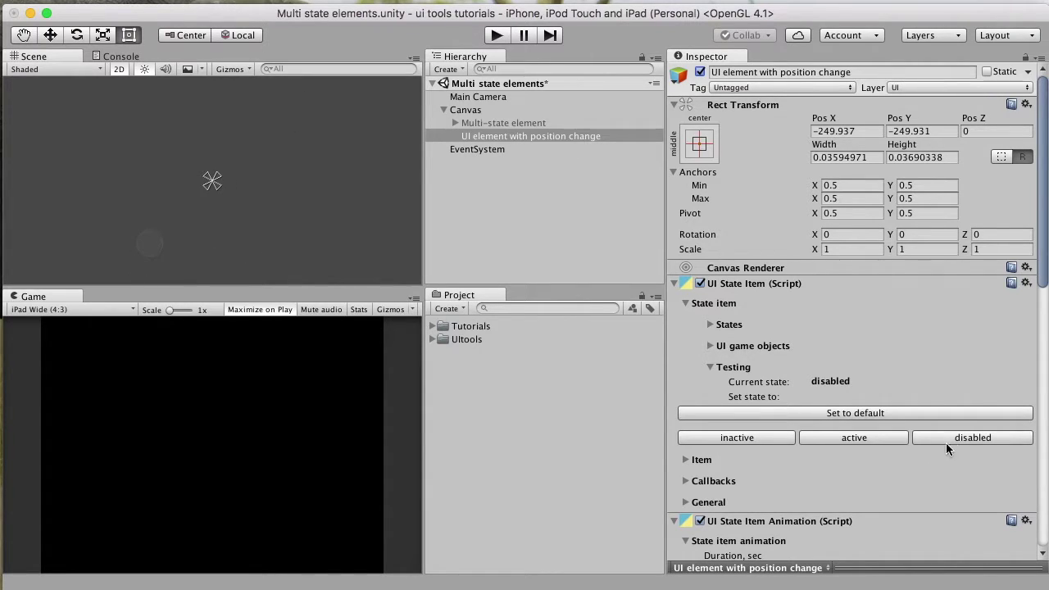
left_click(734, 436)
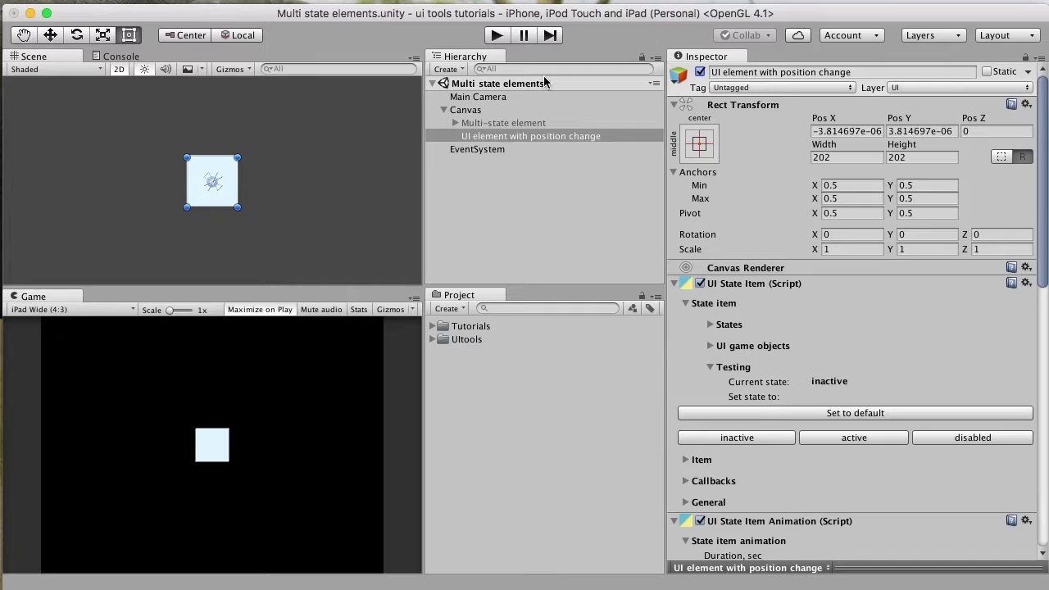
left_click(700, 72)
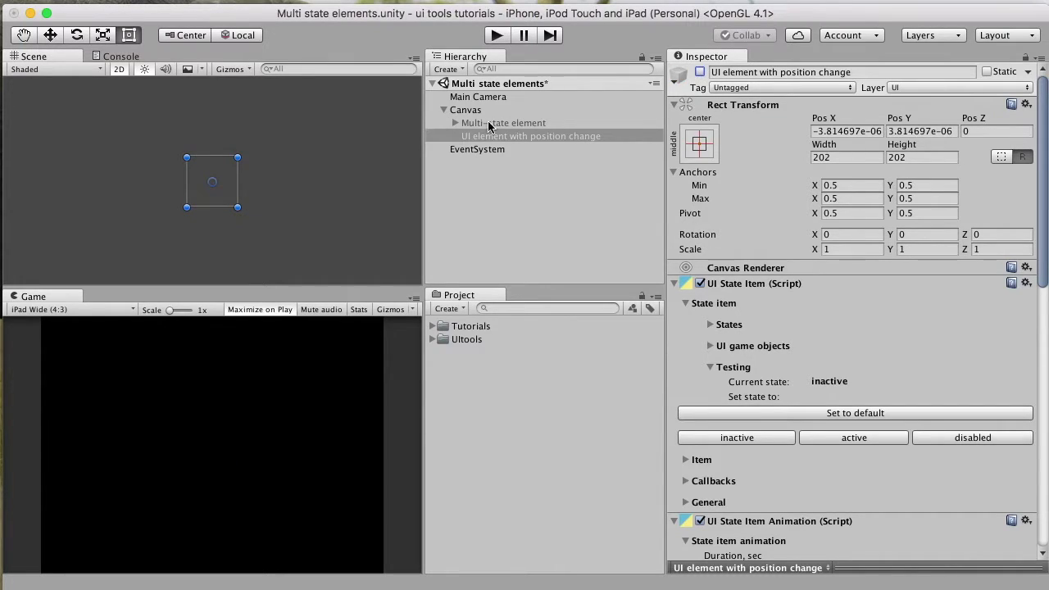
left_click(524, 124)
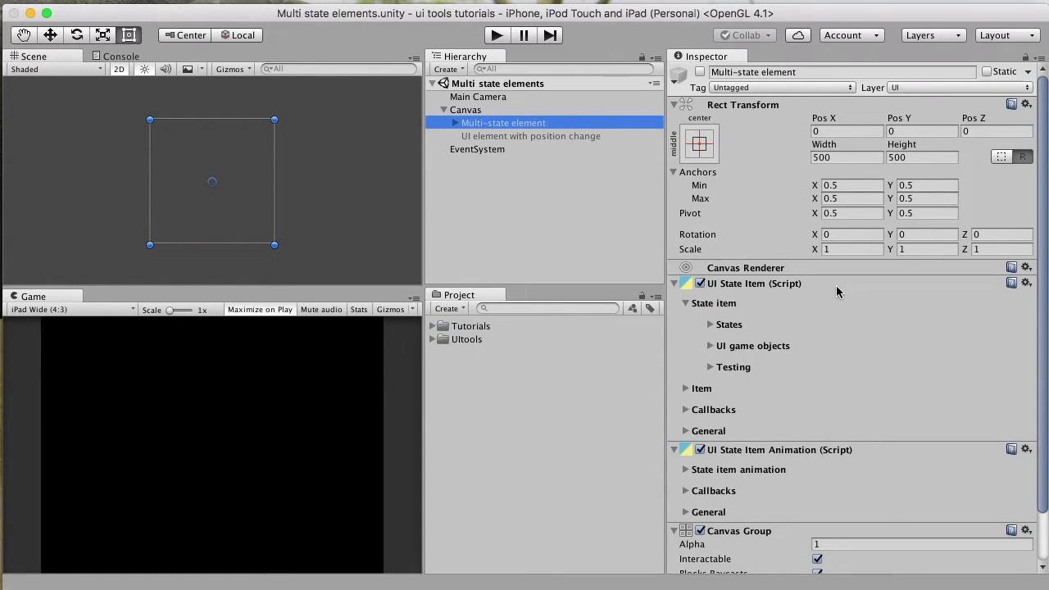
- Alternate between the position-change and Multi-state elements twice, ending on the Multi-state element's components
left_click(576, 135)
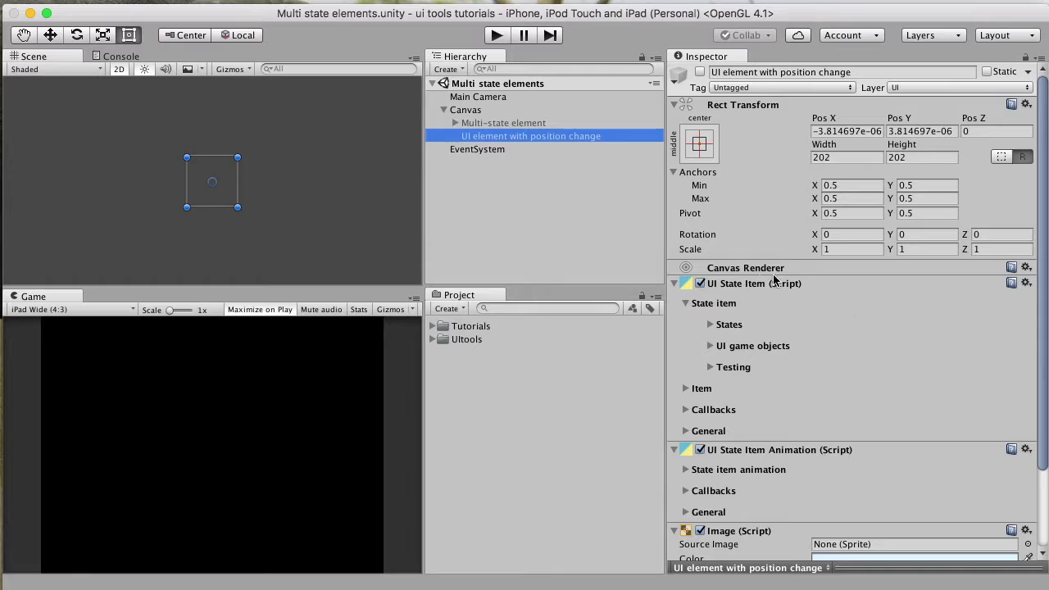
left_click(512, 122)
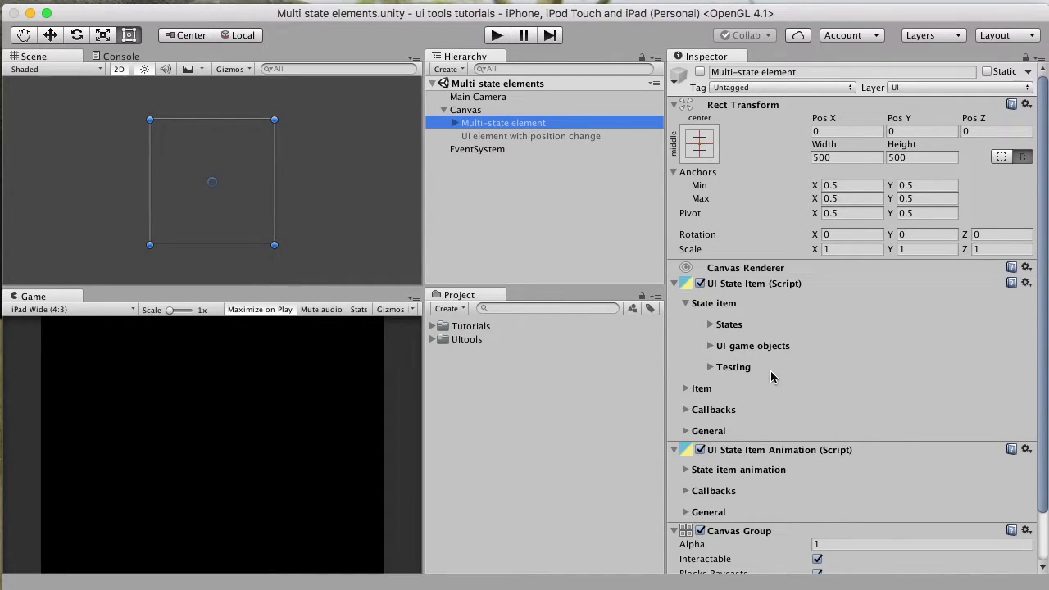
left_click(584, 136)
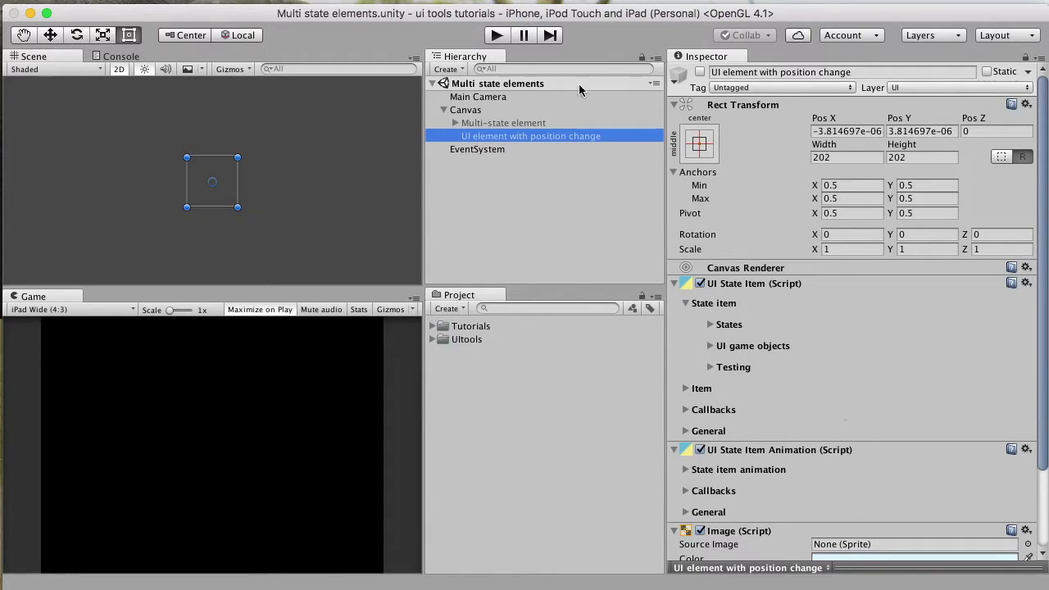
left_click(521, 123)
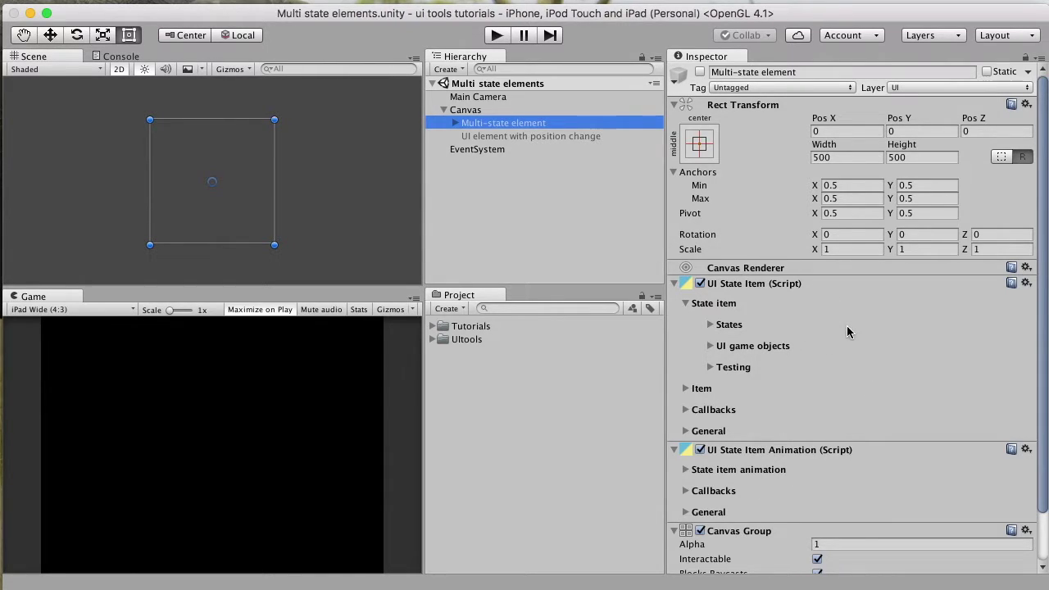
- Reactivate the Multi-state element and expand its State item animation settings
left_click(702, 72)
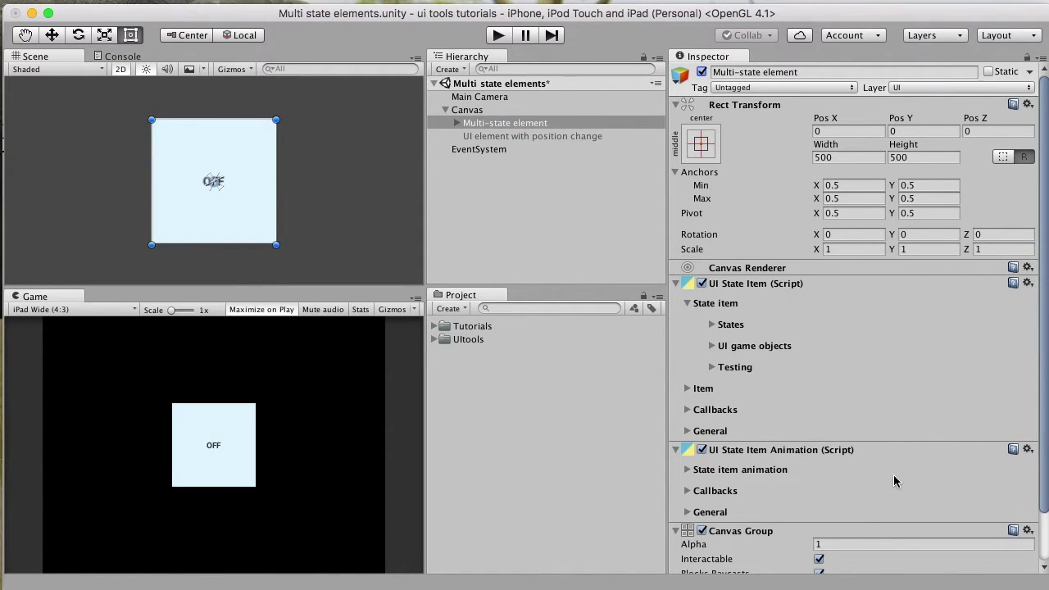
left_click(687, 470)
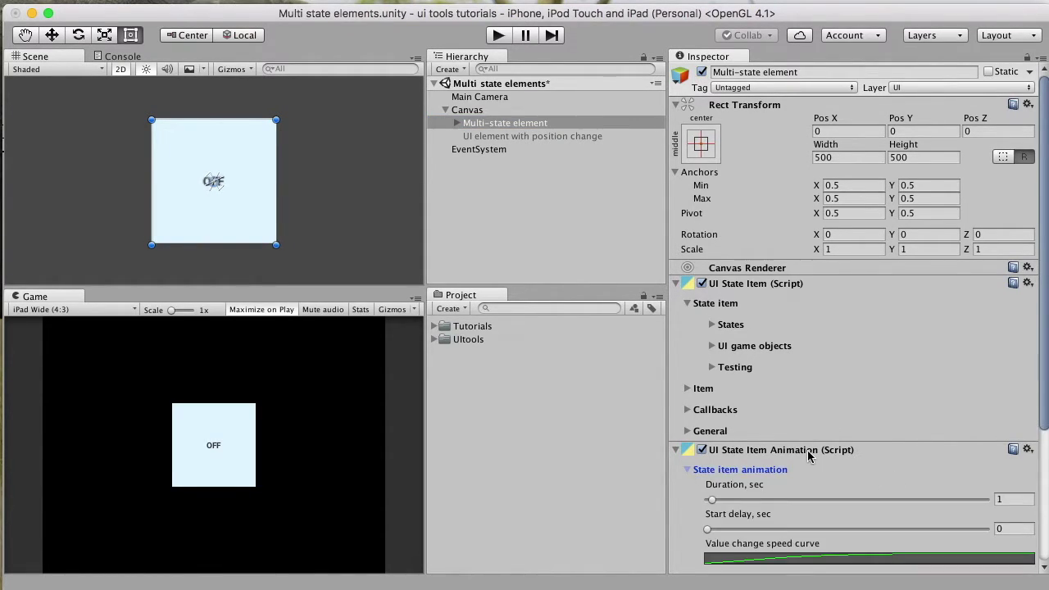
scroll(806, 451, "down", 5)
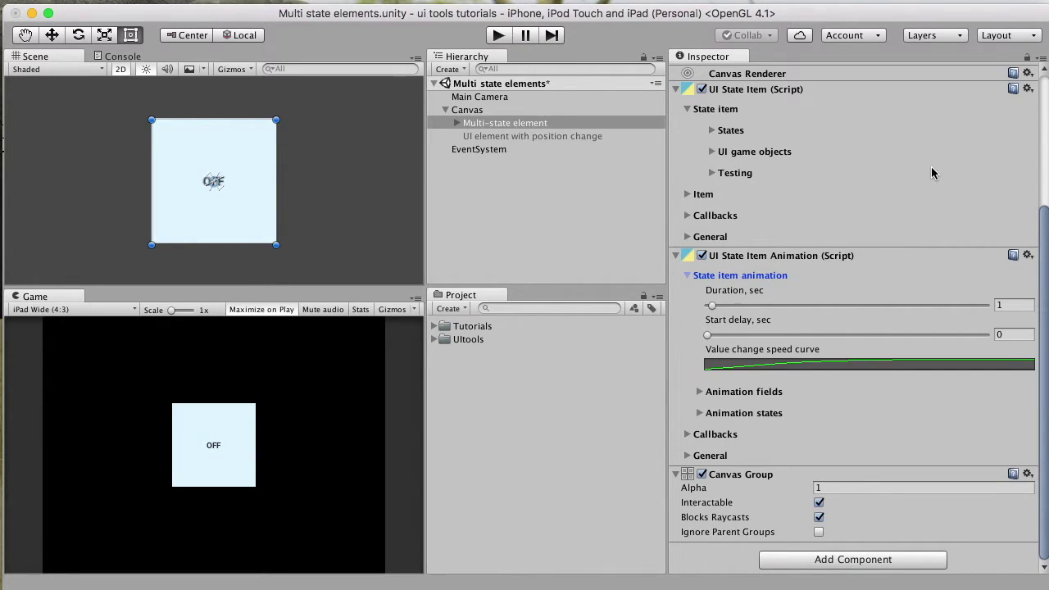
- Expand the States list (inactive, active, disabled), briefly opening and closing Animation states and Animation fields
left_click(712, 130)
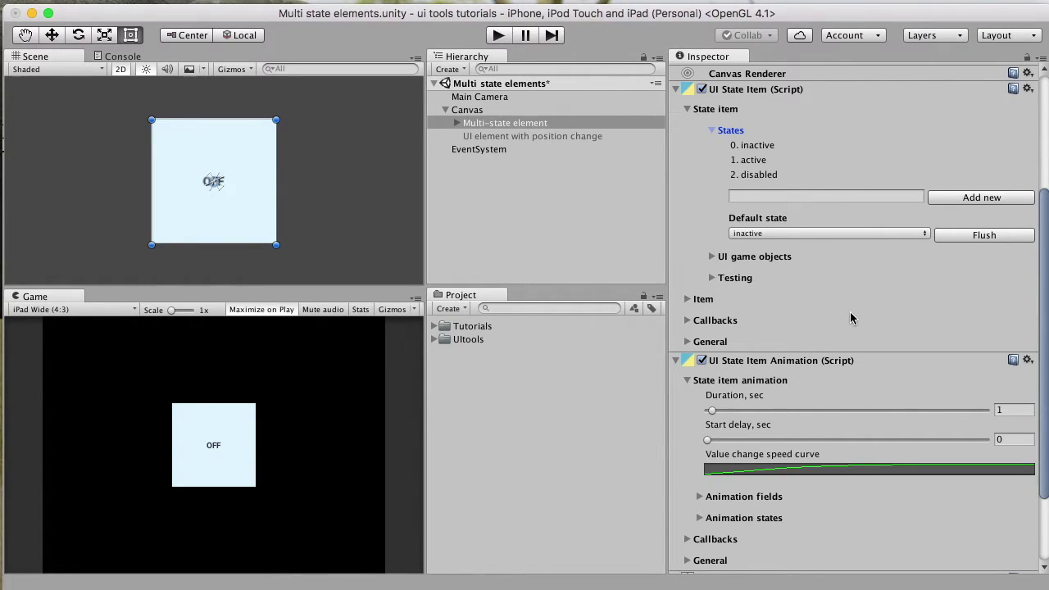
scroll(850, 313, "down", 3)
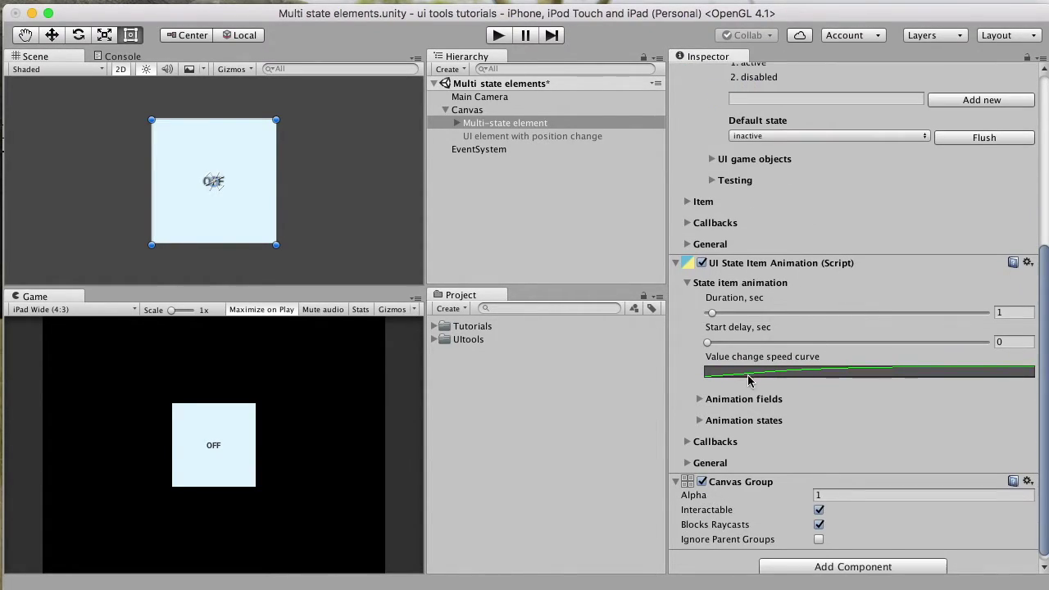
left_click(698, 418)
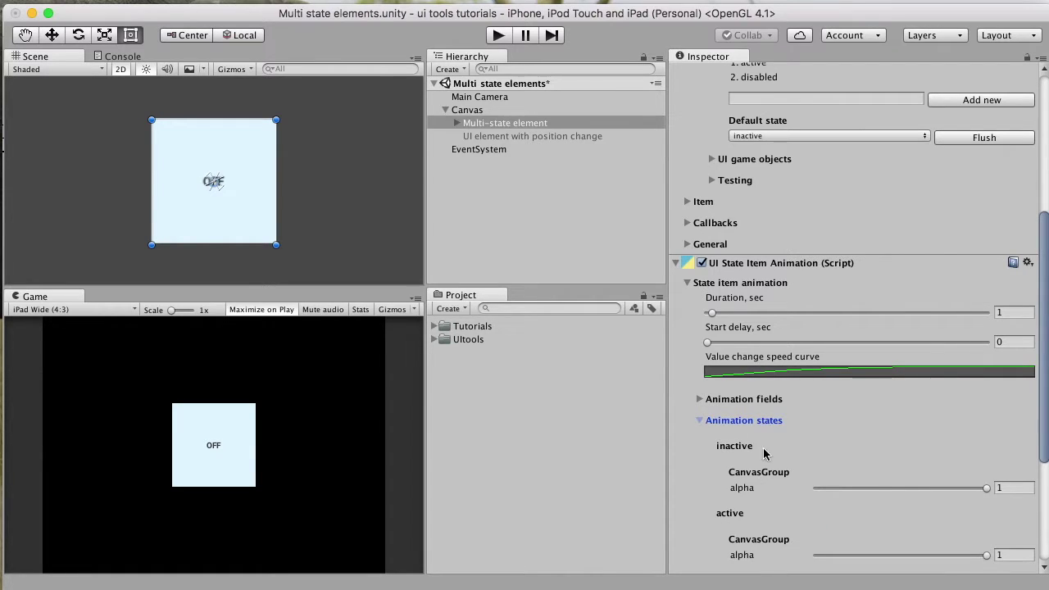
scroll(812, 481, "down", 3)
scroll(811, 480, "down", 3)
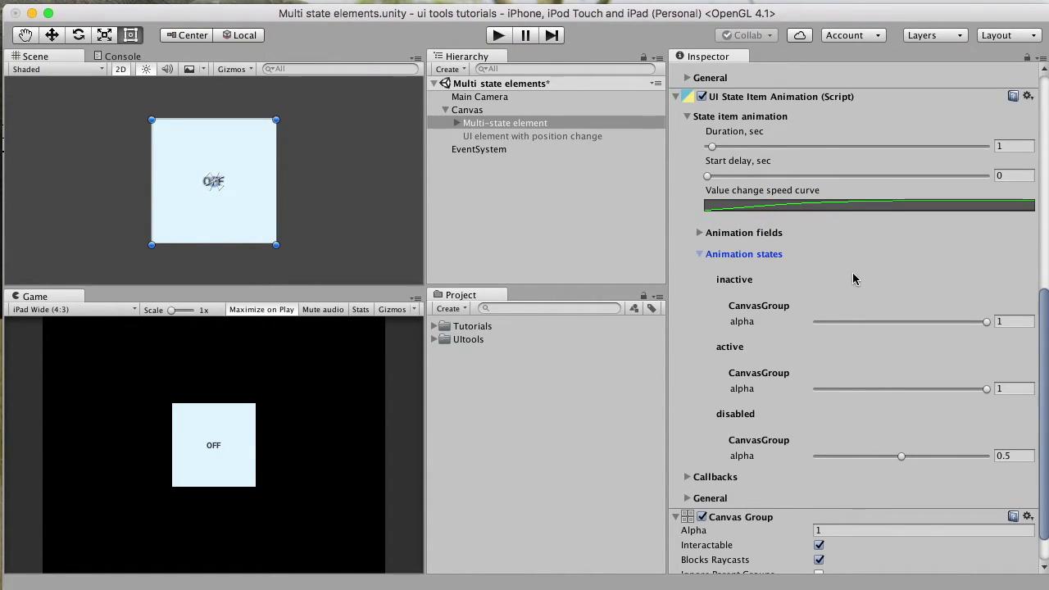
left_click(699, 233)
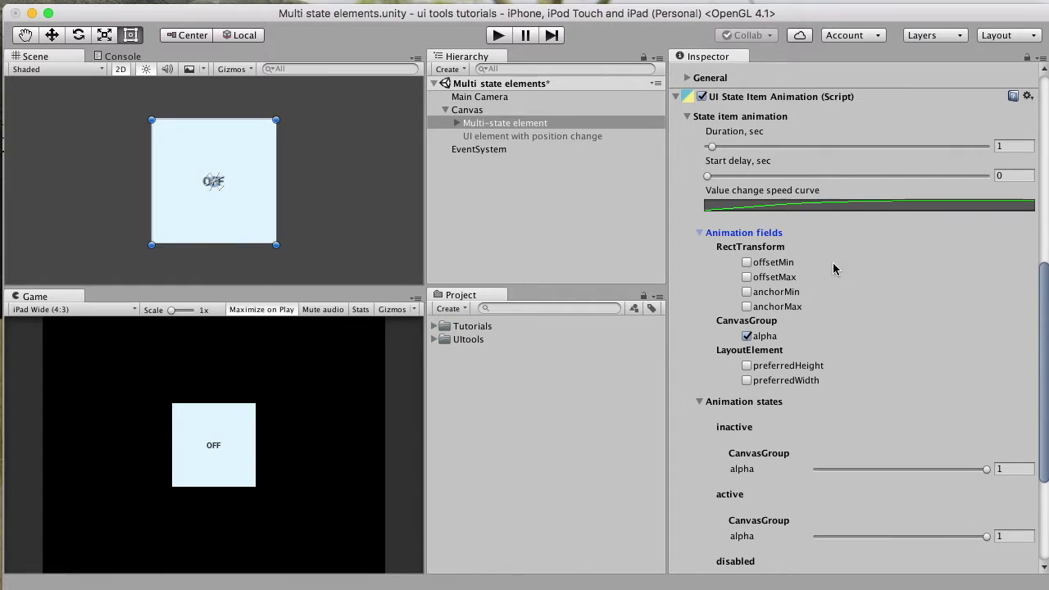
left_click(699, 233)
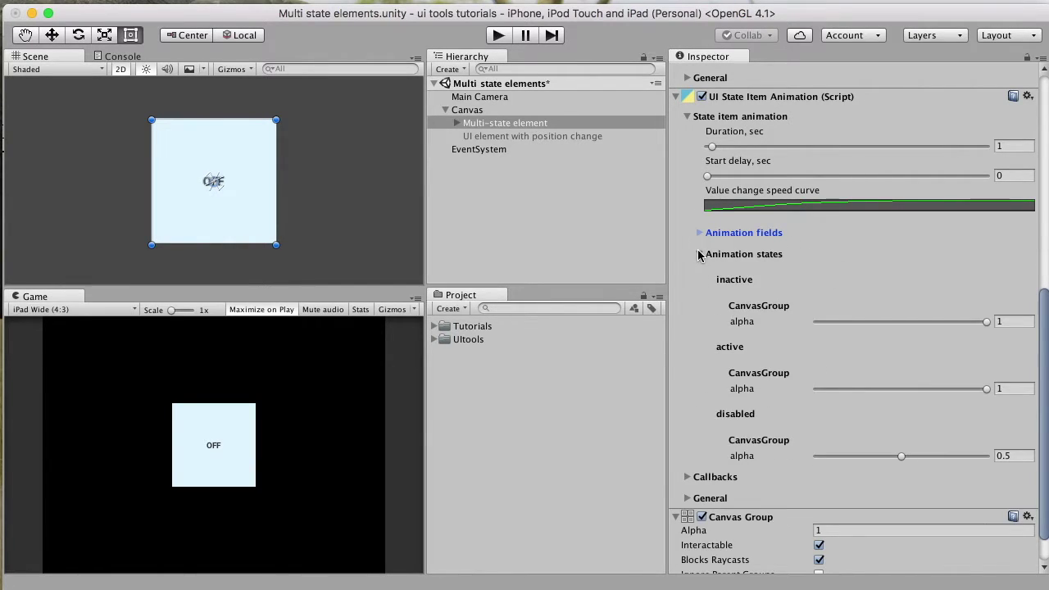
left_click(699, 253)
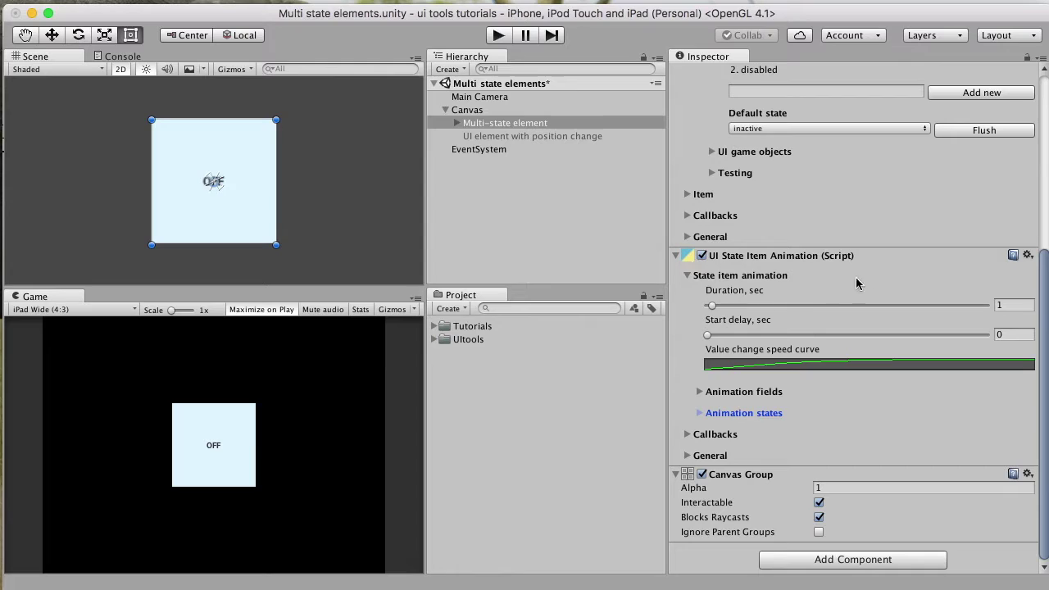
left_click(1016, 304)
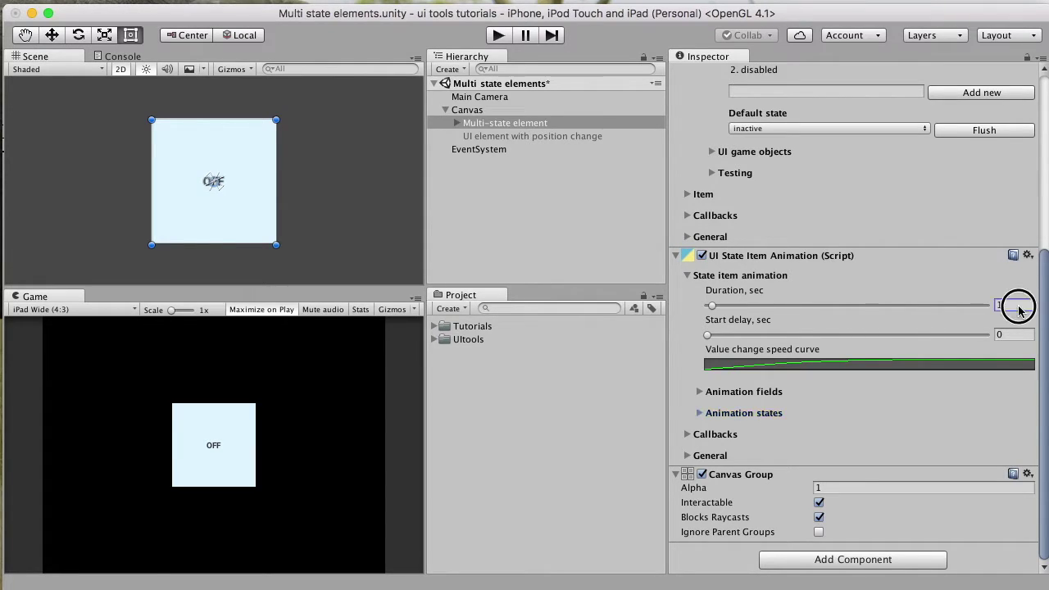
left_click(1017, 333)
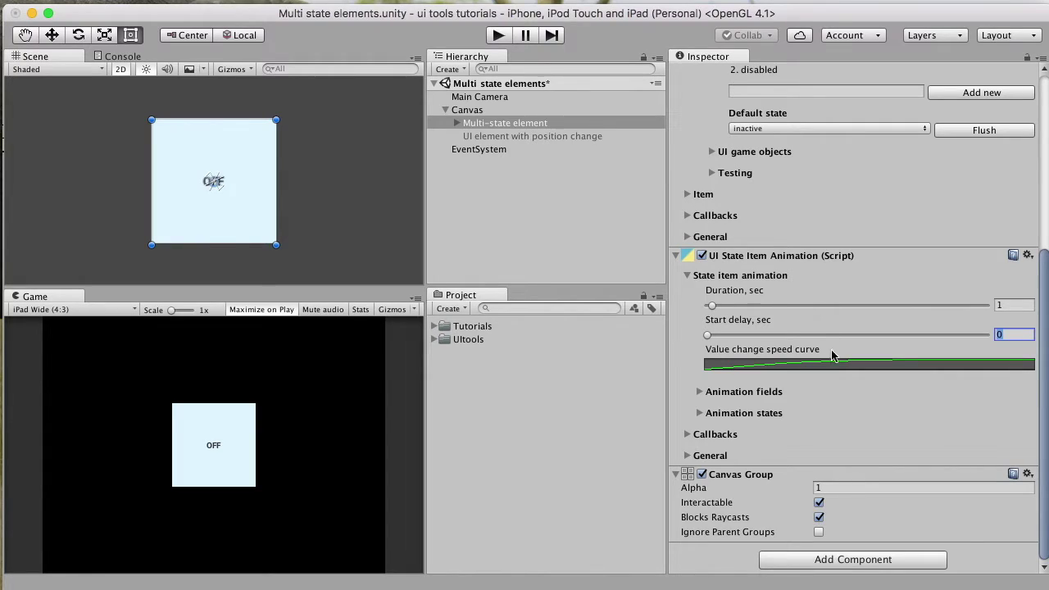
left_click(866, 362)
left_click_drag(423, 237, 597, 114)
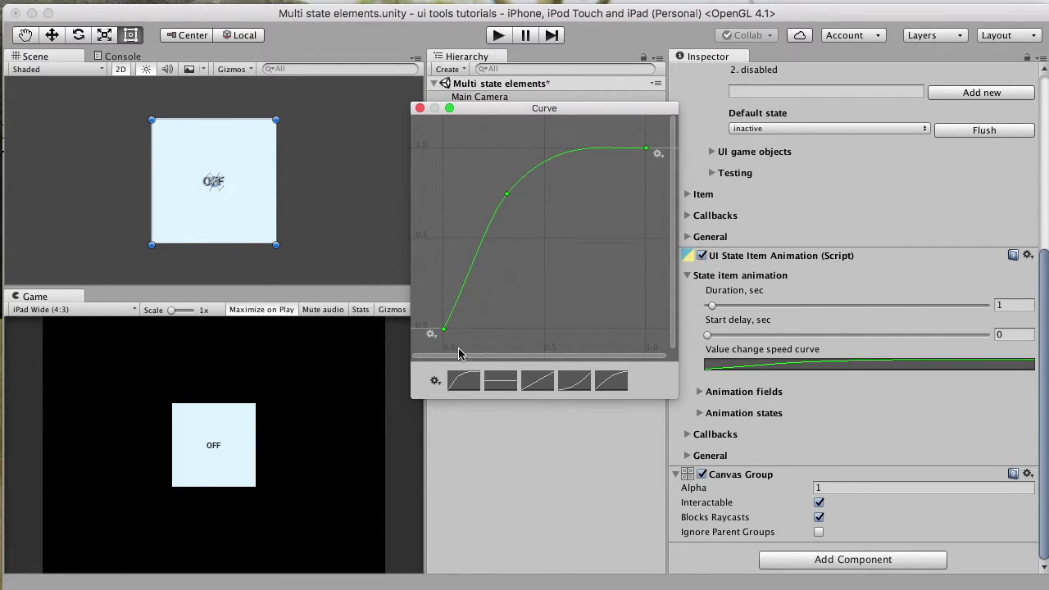
left_click(419, 109)
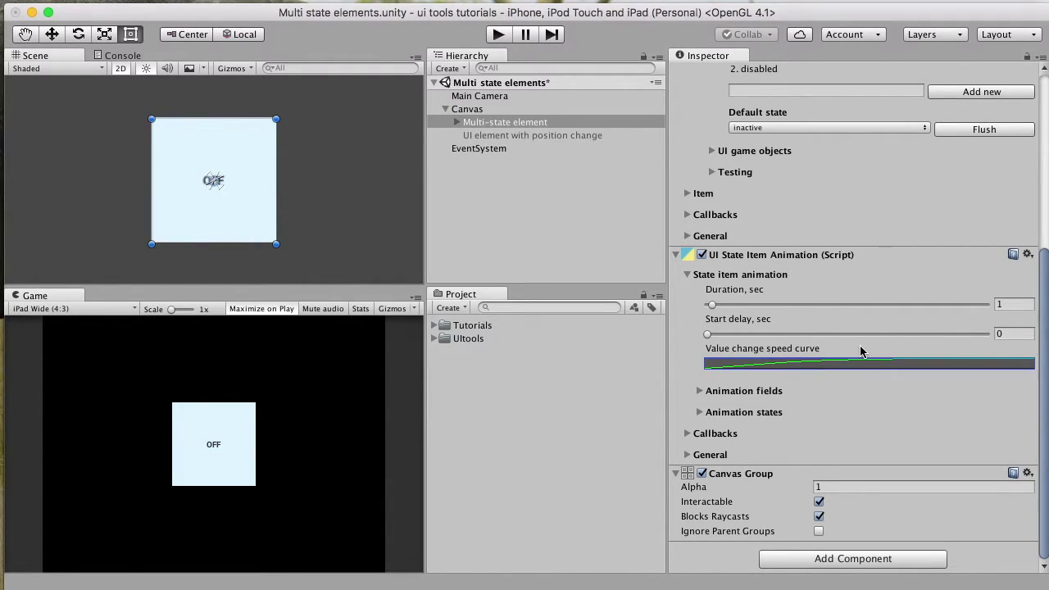
- Expand Animation fields to show CanvasGroup alpha as the only animated property
left_click(694, 391)
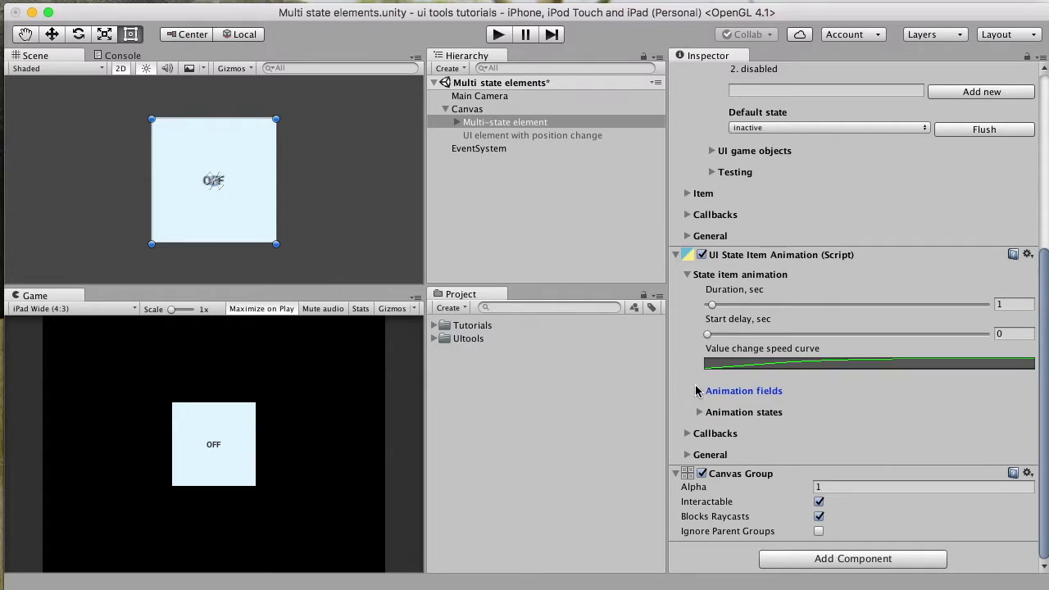
left_click(697, 391)
scroll(786, 390, "down", 2)
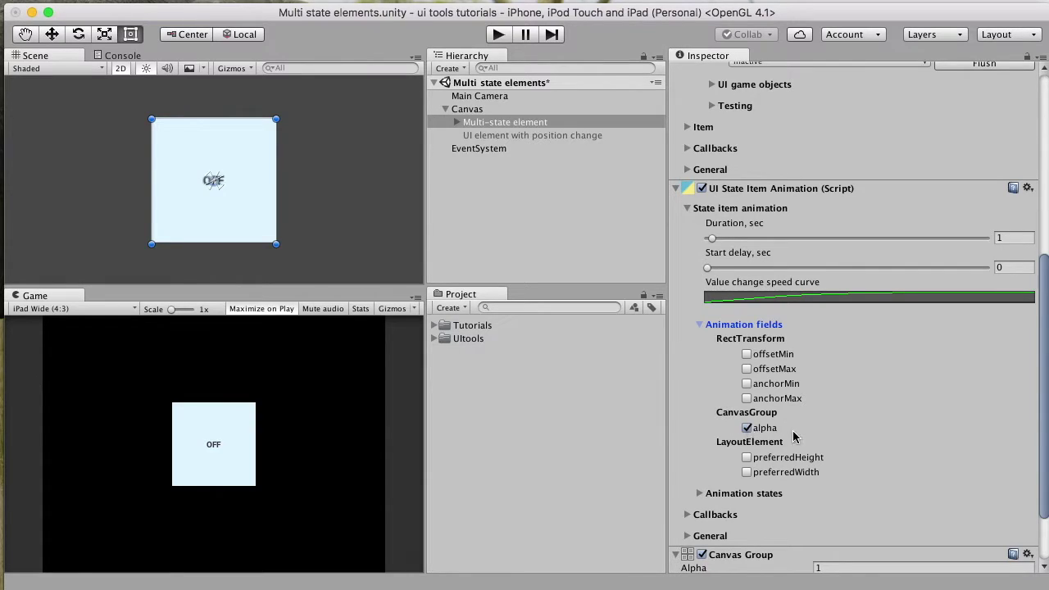
scroll(824, 438, "down", 2)
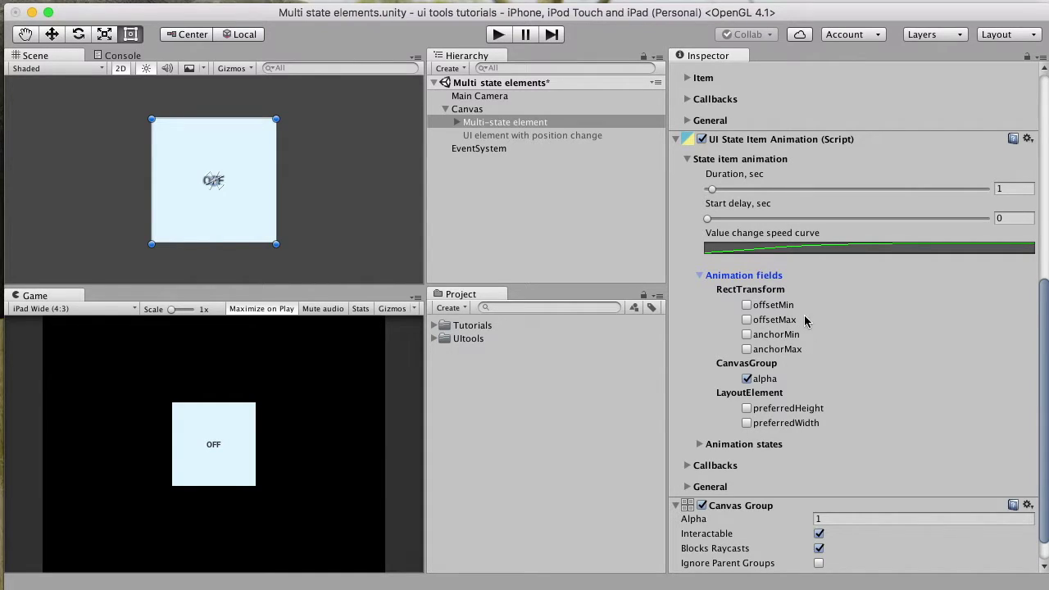
- Collapse Animation fields and expand Animation states: alpha 1 for inactive and active, 0.5 disabled
left_click(524, 122)
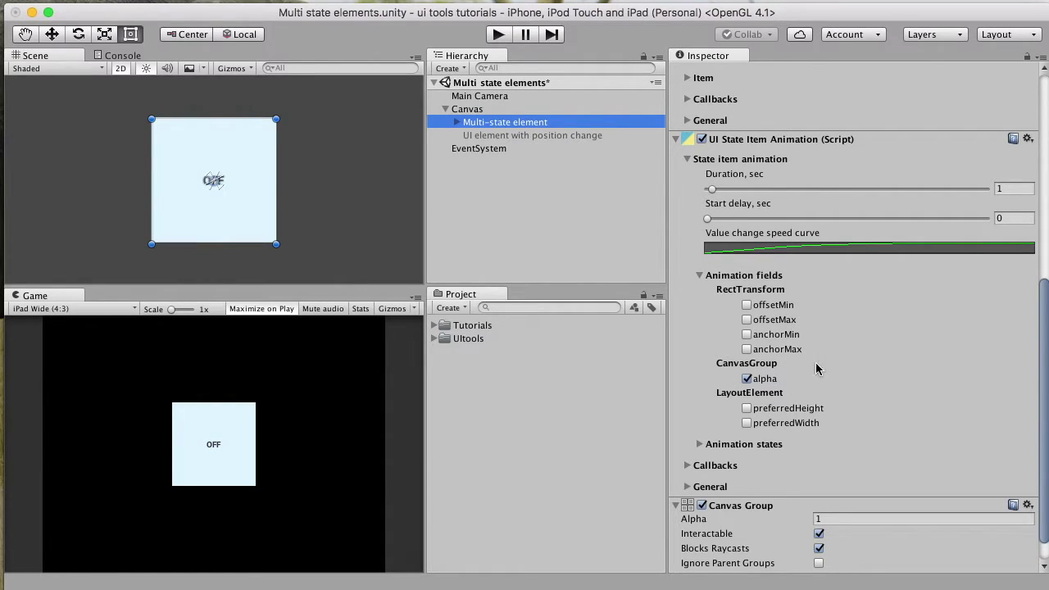
left_click(698, 274)
left_click(699, 412)
scroll(820, 420, "down", 5)
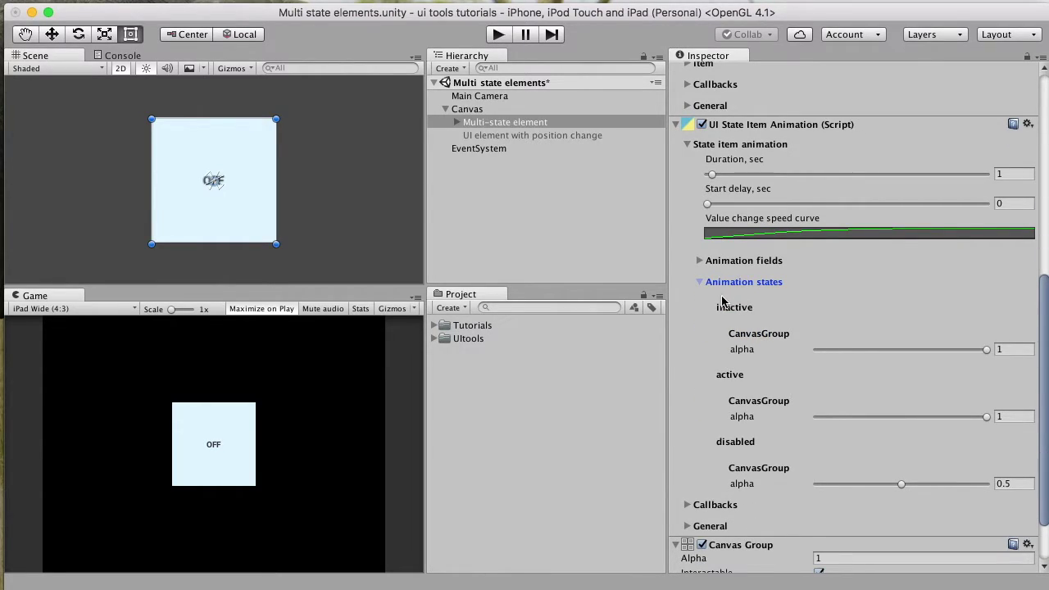
scroll(770, 326, "up", 9)
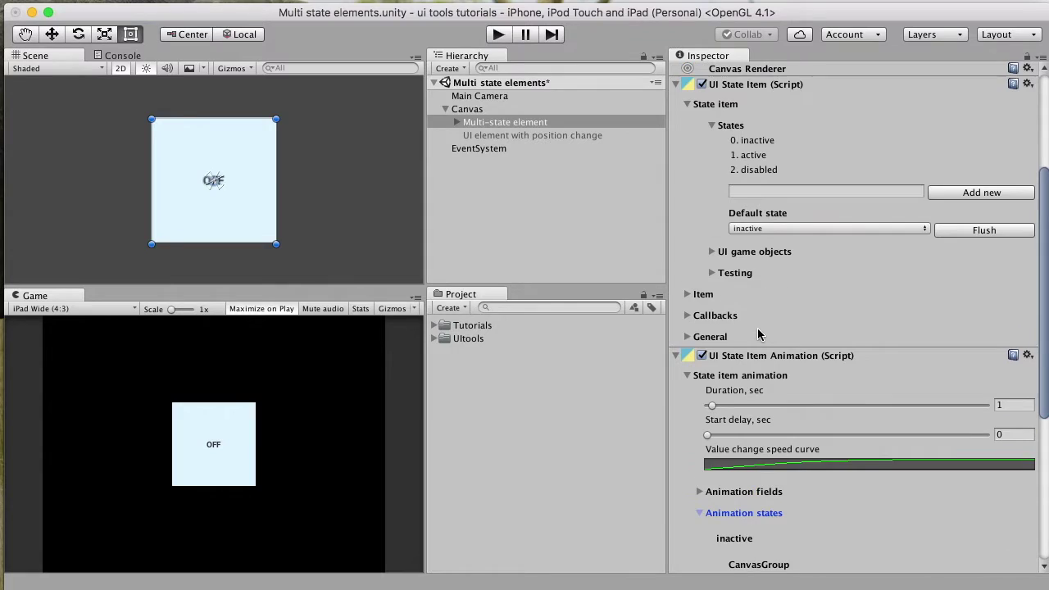
scroll(800, 172, "down", 12)
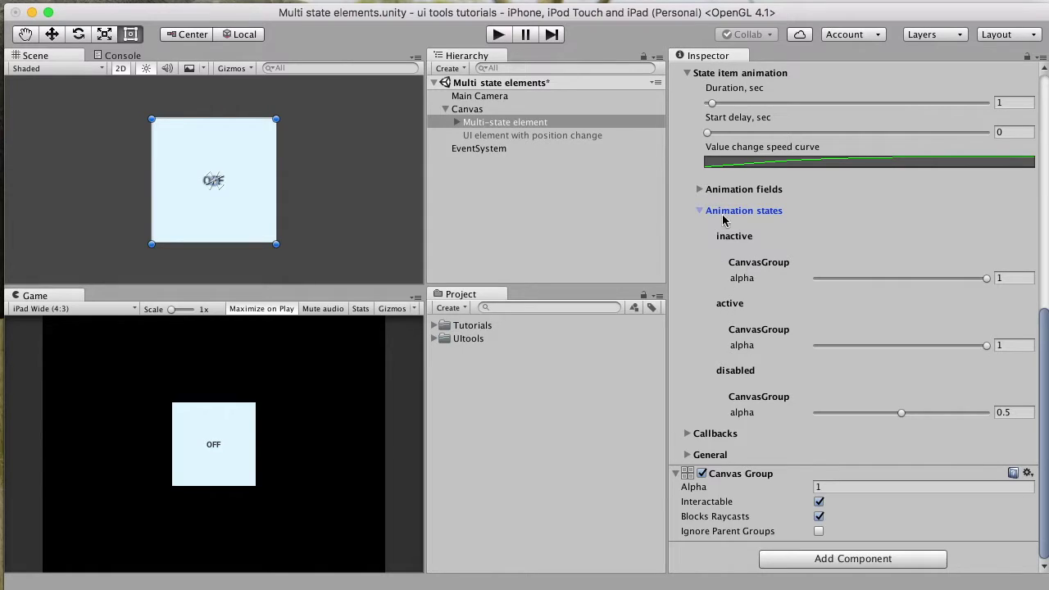
left_click(698, 189)
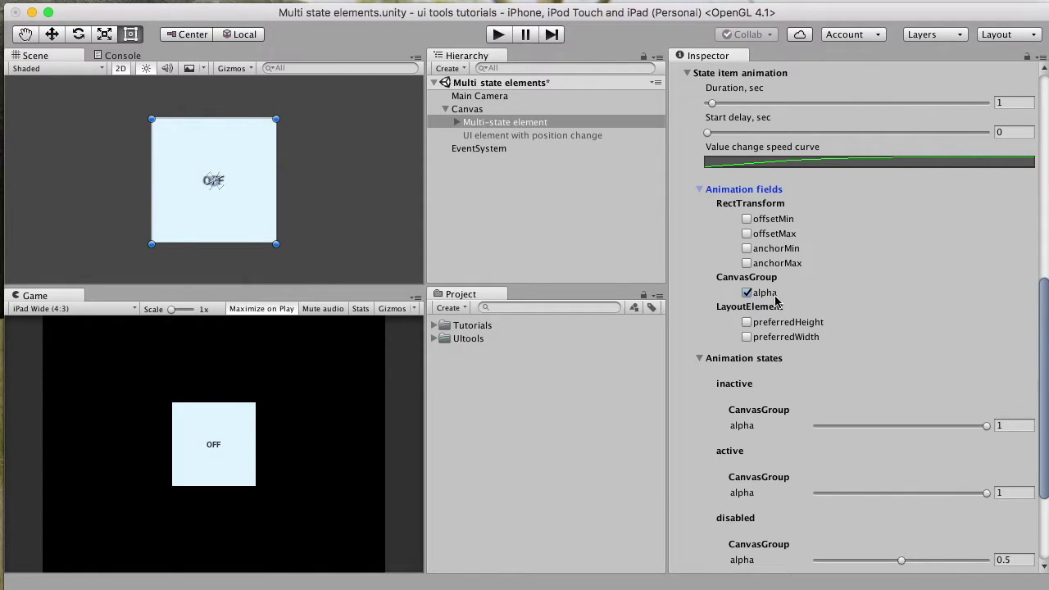
left_click(746, 293)
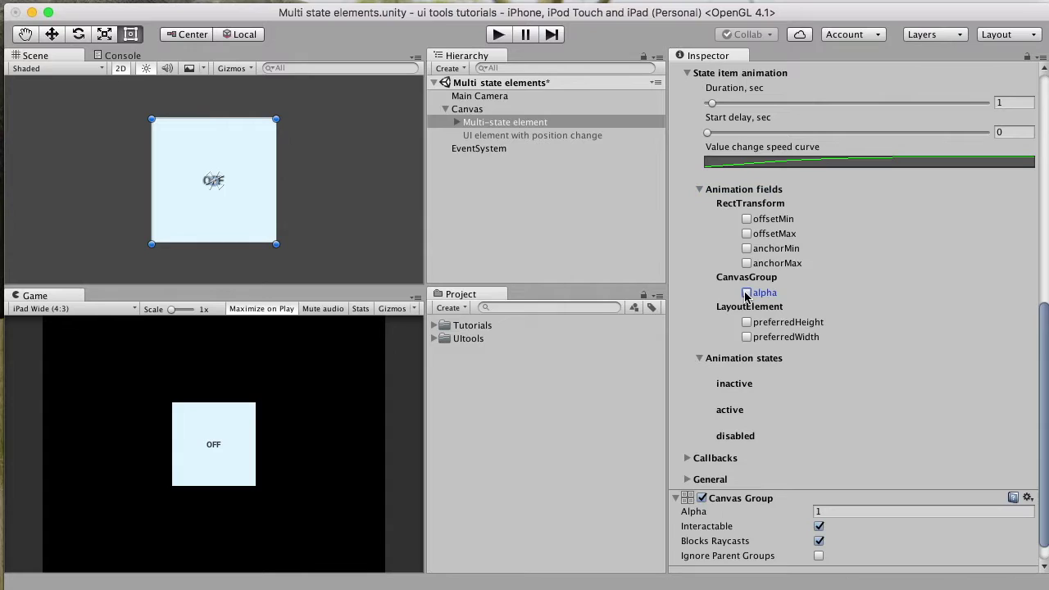
left_click(747, 293)
scroll(794, 304, "down", 3)
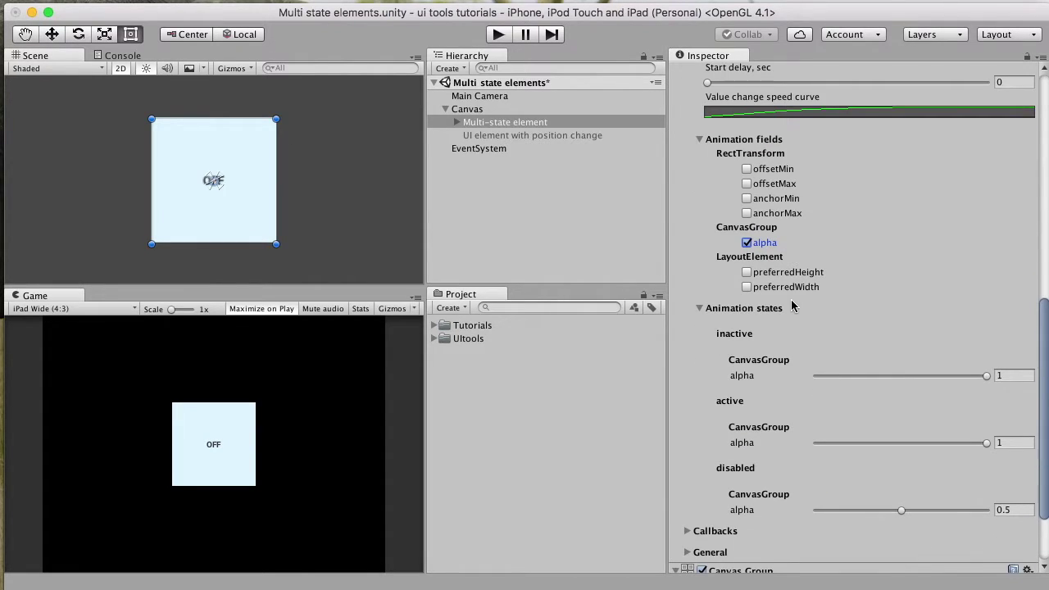
left_click(700, 142)
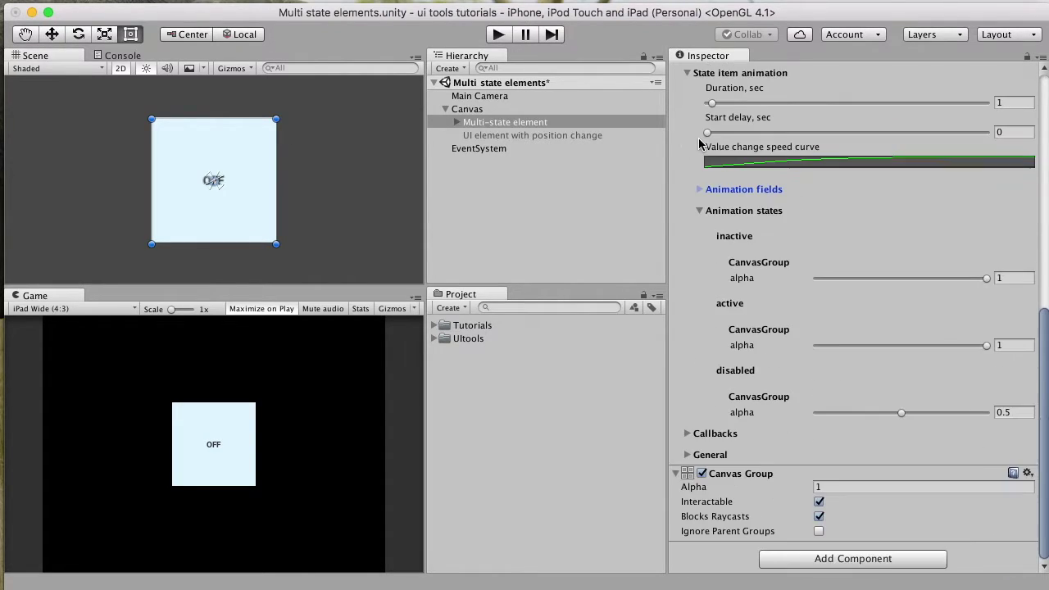
left_click(1013, 277)
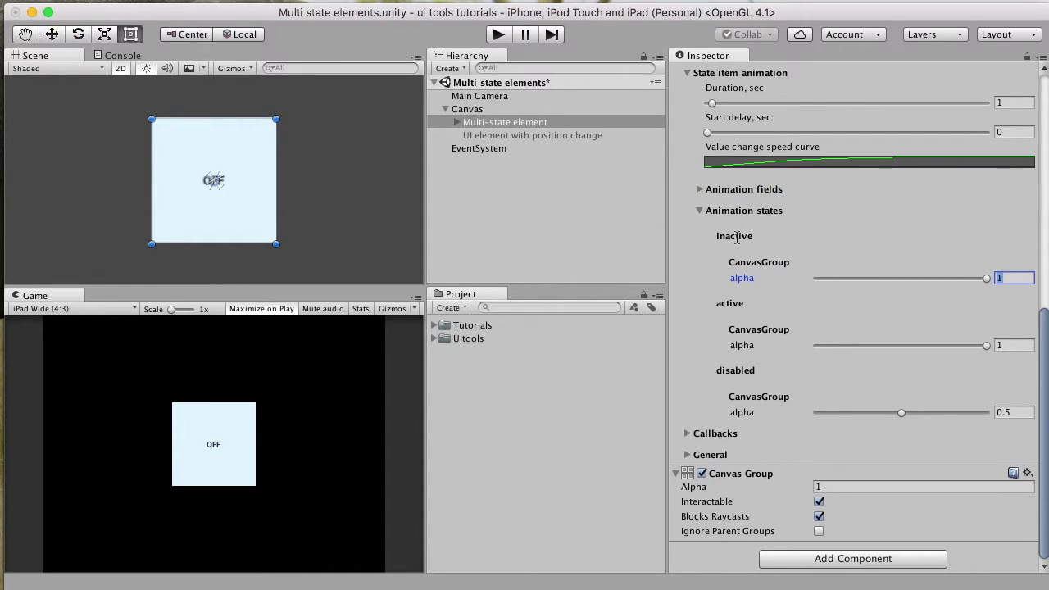
left_click(1016, 344)
left_click(1019, 278)
left_click(1016, 411)
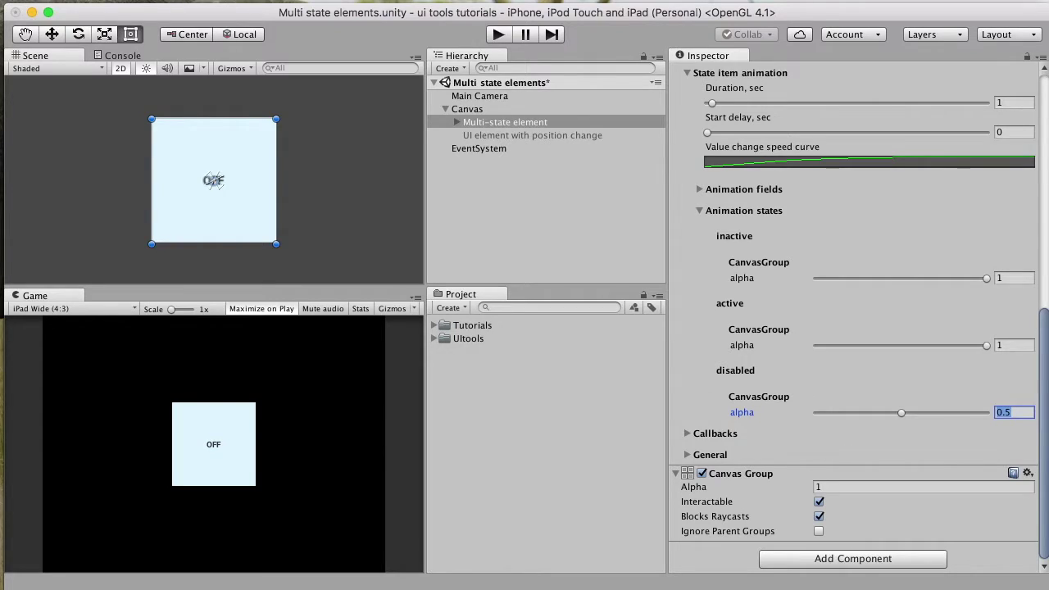
left_click(701, 211)
left_click(700, 211)
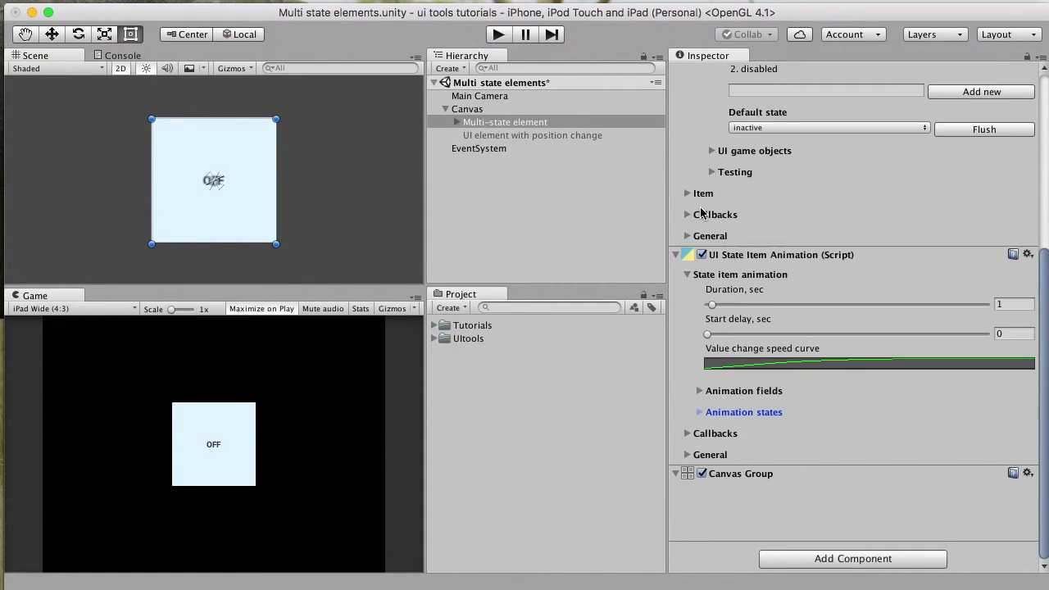
- Collapse the per-state animation values and expand the Canvas Group and Testing sections
left_click(677, 473)
left_click(674, 533)
scroll(784, 486, "down", 2)
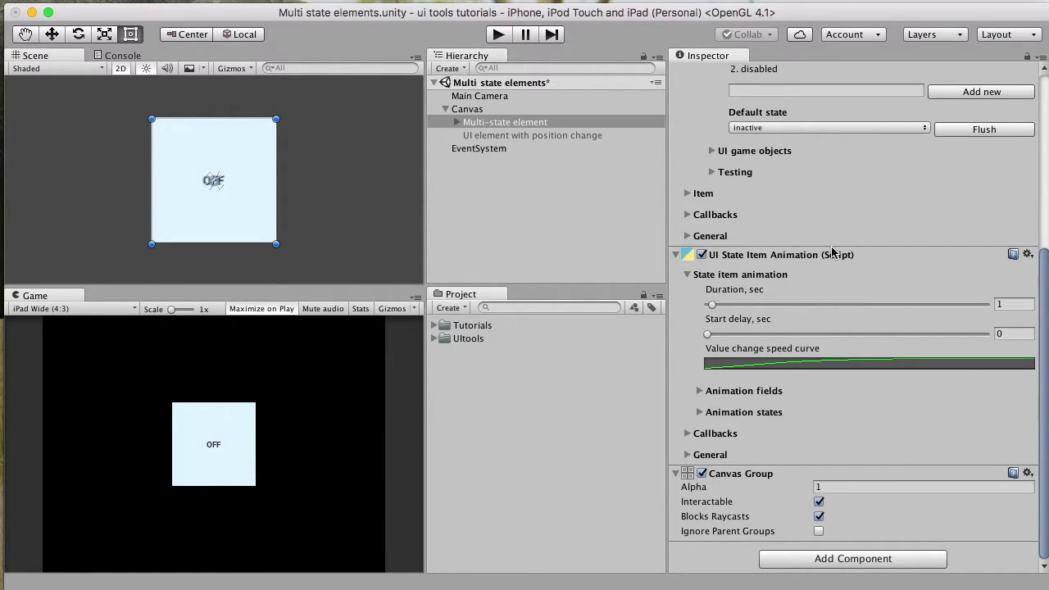
left_click(712, 173)
scroll(761, 242, "down", 3)
- Preview the inactive, active, then disabled states, leaving the element DISABLED at 0.5 alpha
left_click(770, 170)
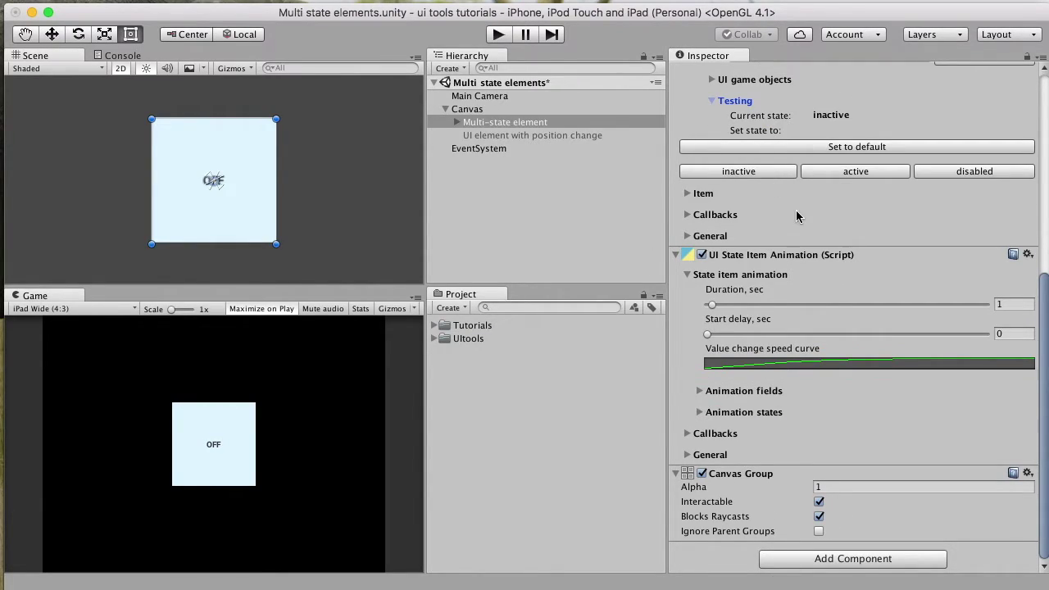
left_click(876, 168)
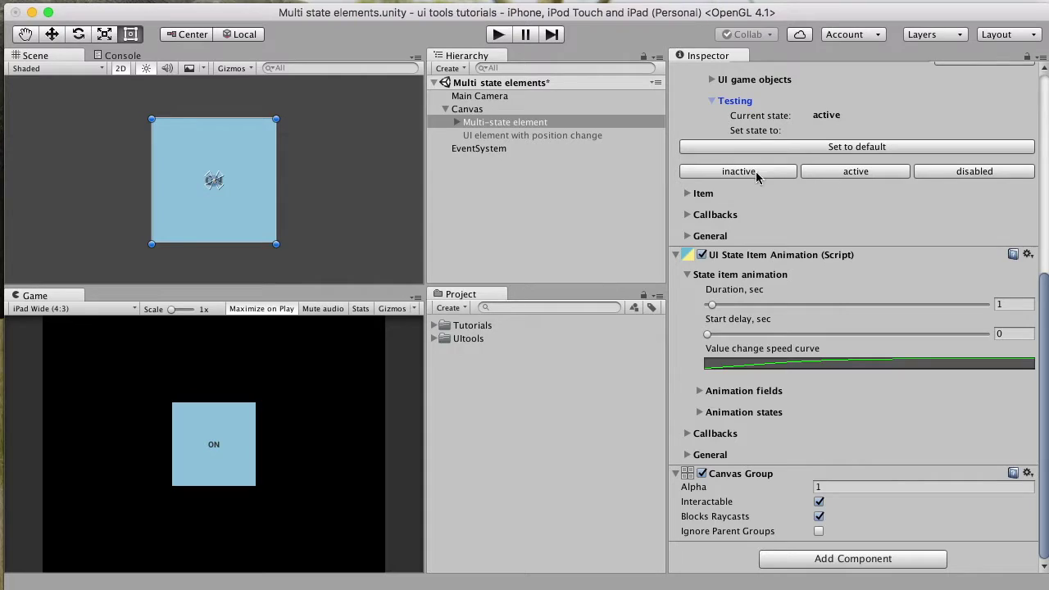
left_click(961, 170)
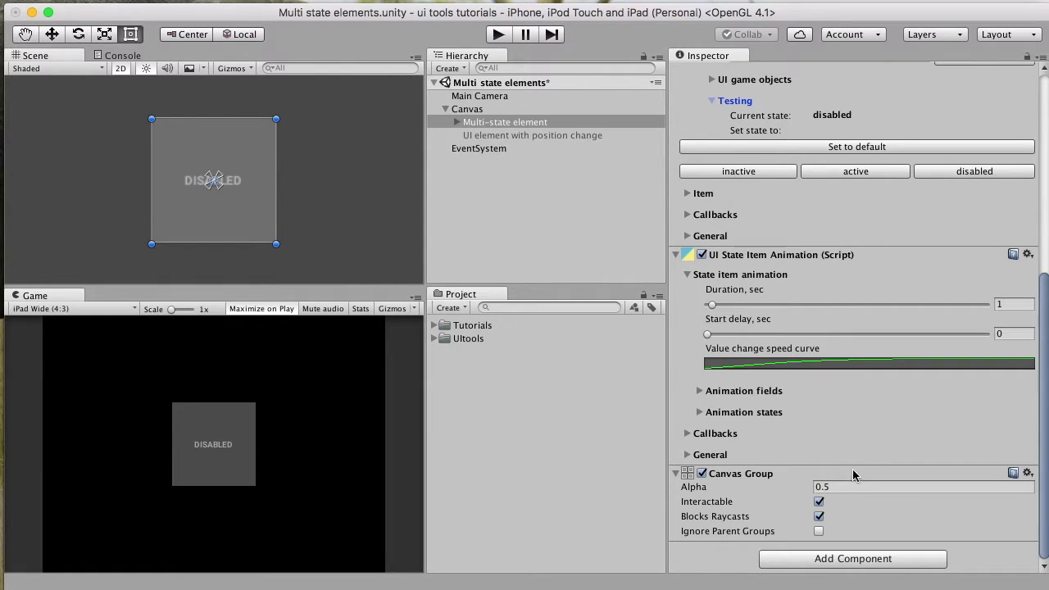
scroll(876, 291, "up", 6)
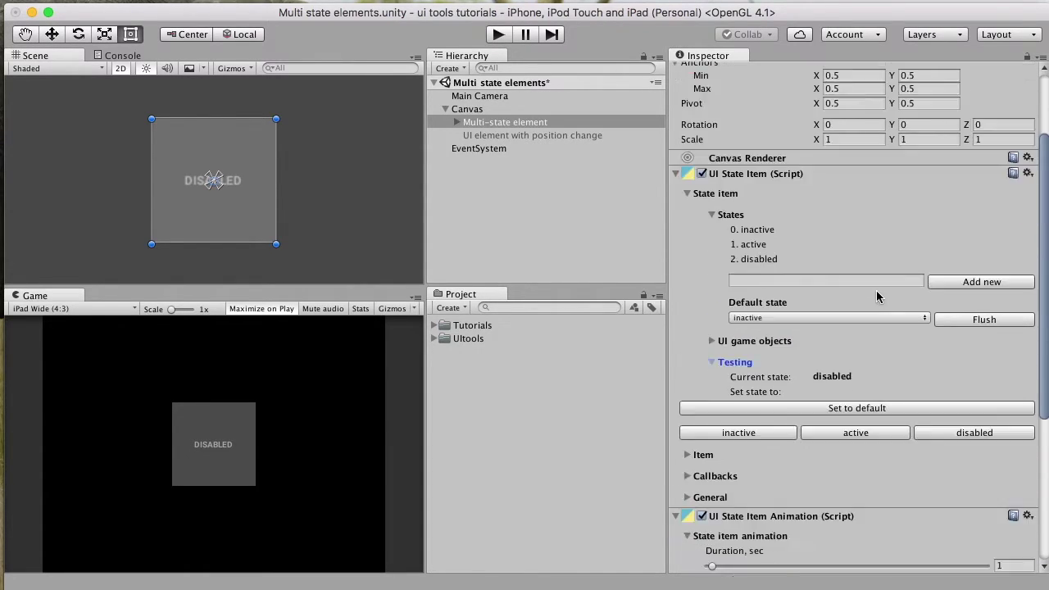
scroll(876, 290, "down", 3)
- Select the animation Duration field and the Canvas Group Alpha field for editing
left_click(1009, 435)
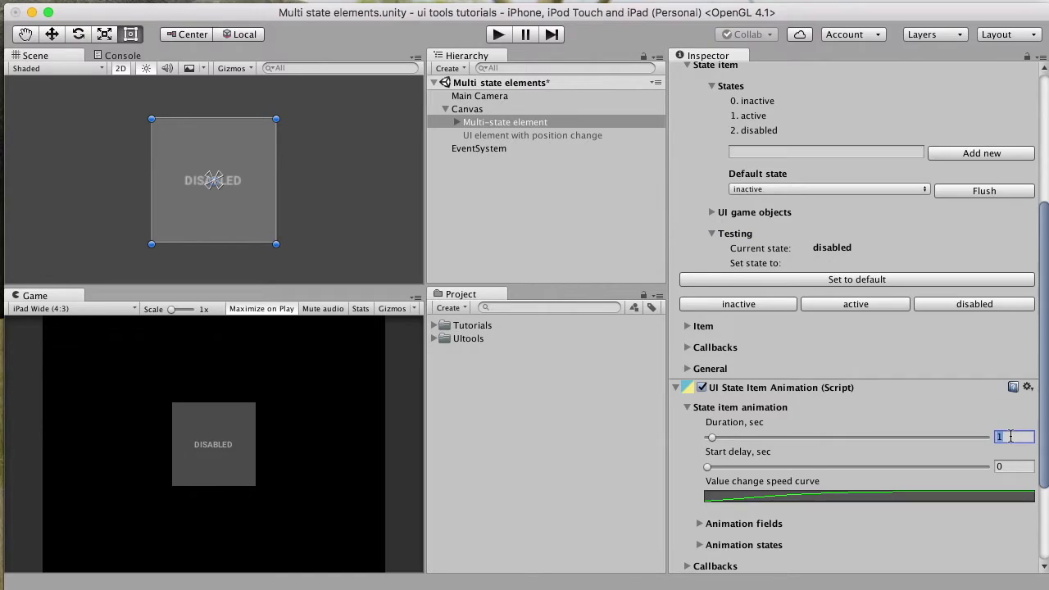
scroll(1009, 436, "down", 3)
left_click(888, 484)
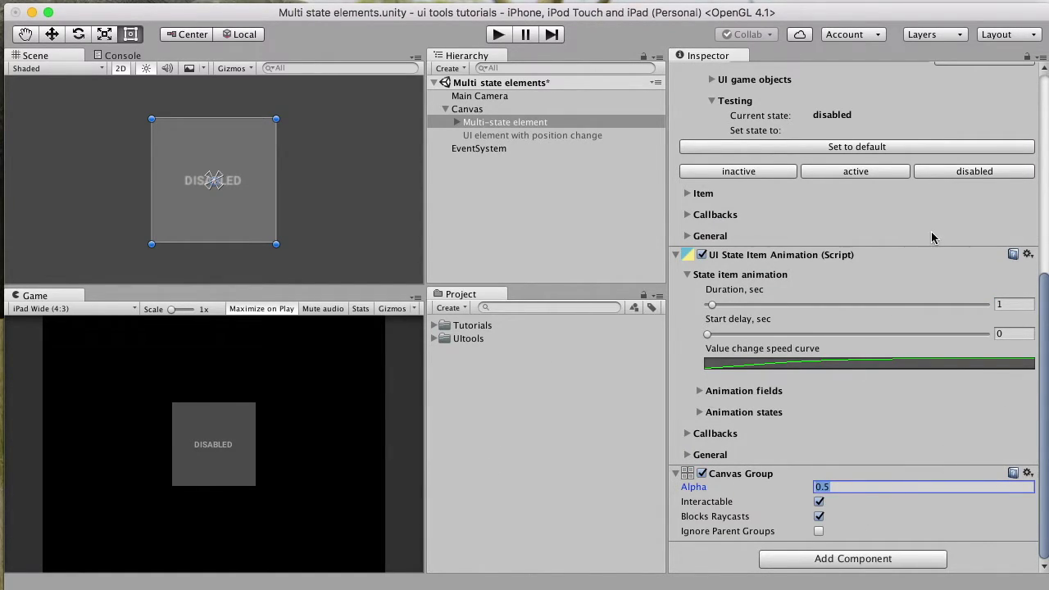
- Switch the element to active, disabled, then back to active, showing ON at alpha 1
left_click(869, 171)
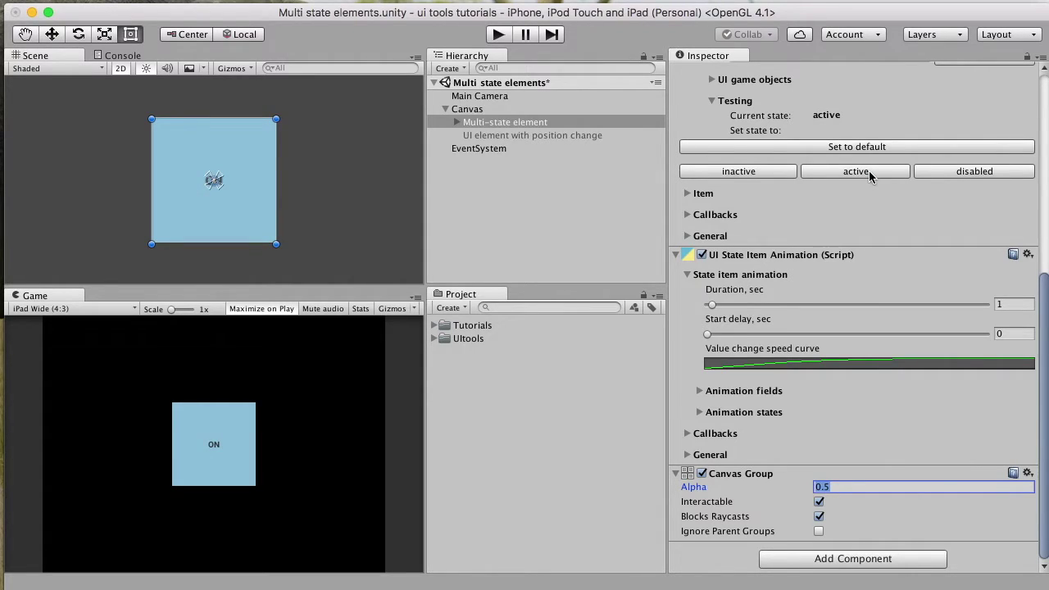
left_click(855, 457)
left_click(967, 169)
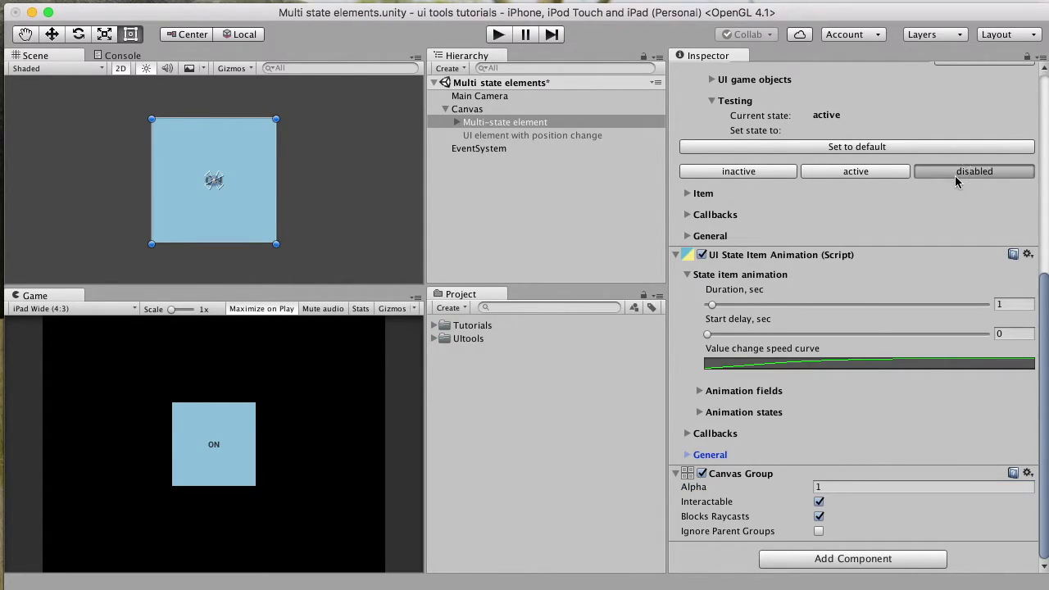
left_click(880, 172)
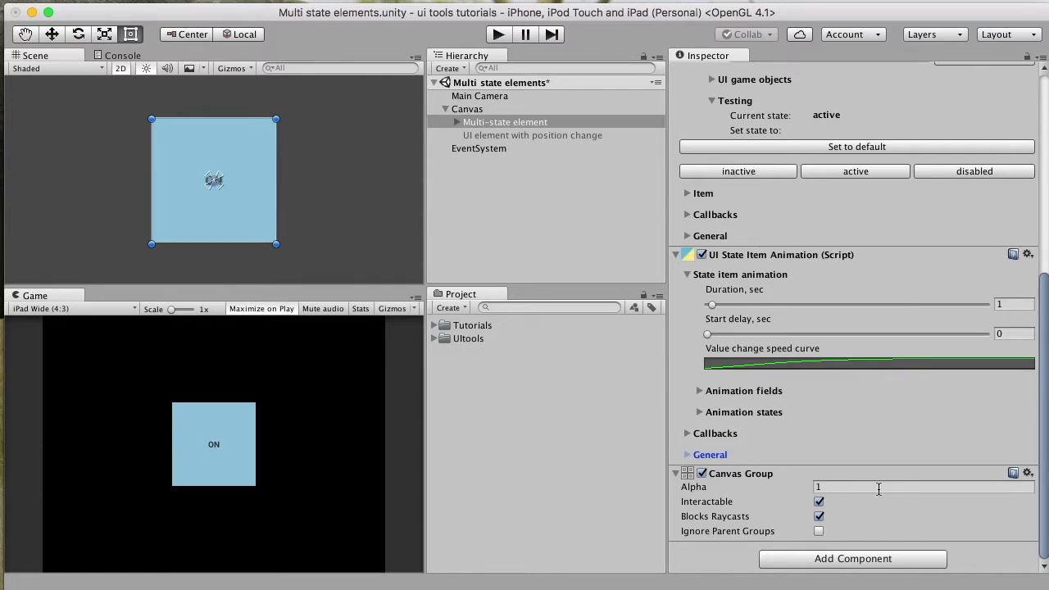
scroll(850, 284, "up", 10)
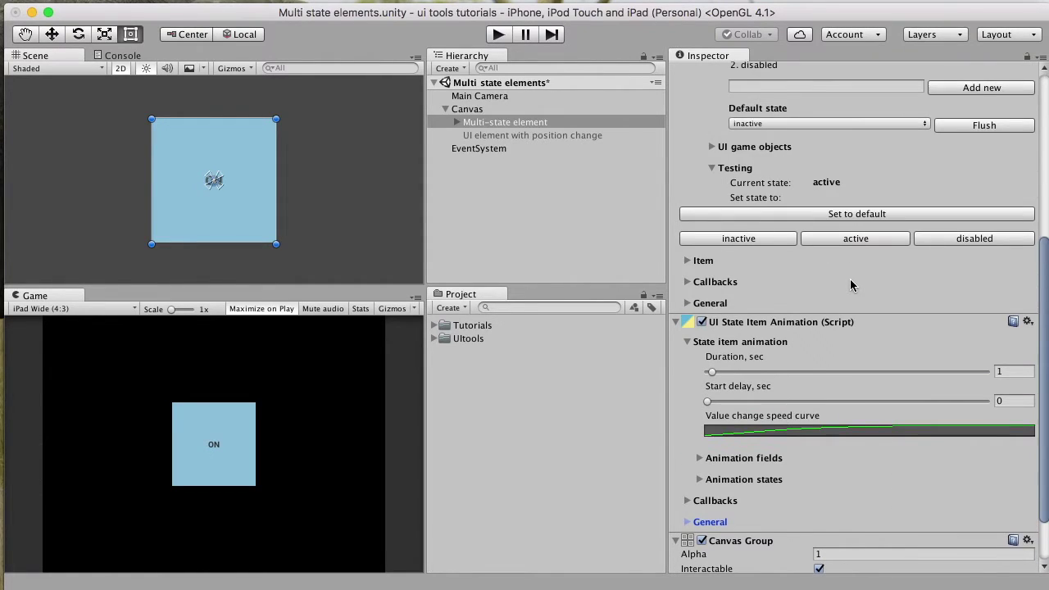
scroll(850, 285, "up", 2)
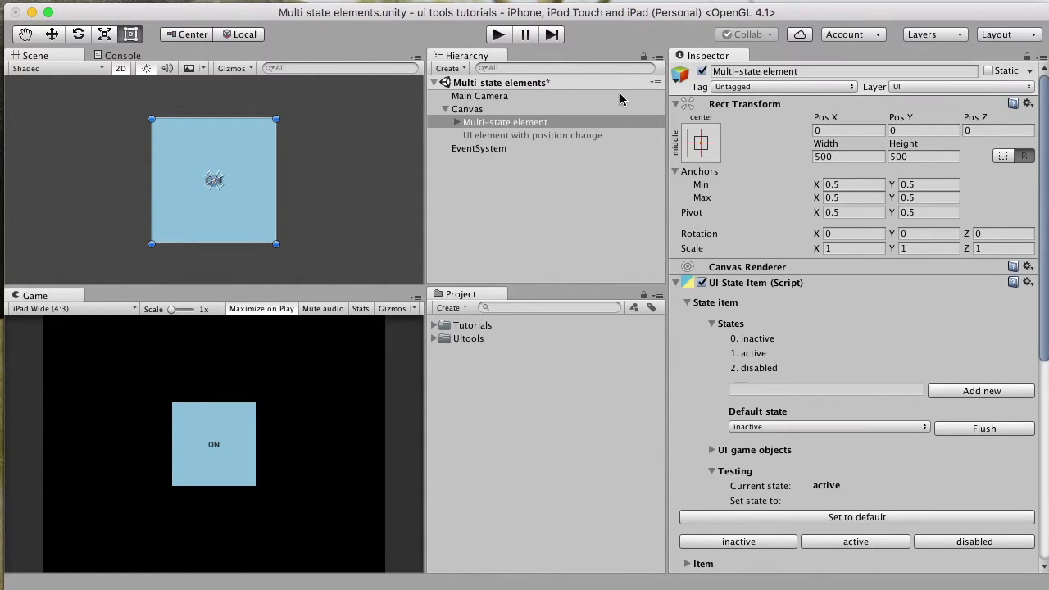
- Deactivate the Multi-state element and activate the UI element with position change
left_click(701, 71)
left_click(538, 136)
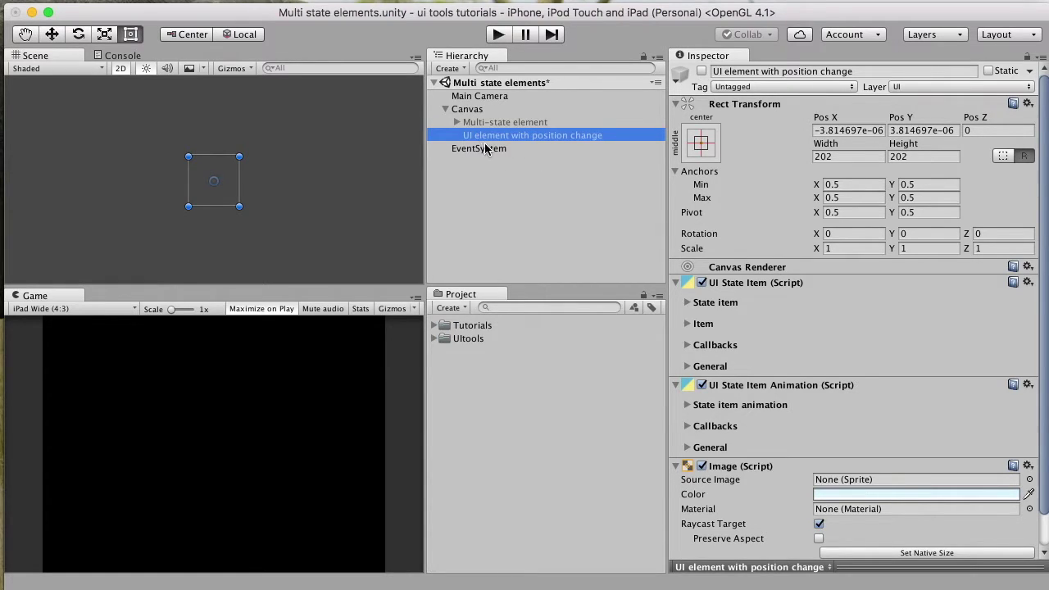
left_click(702, 72)
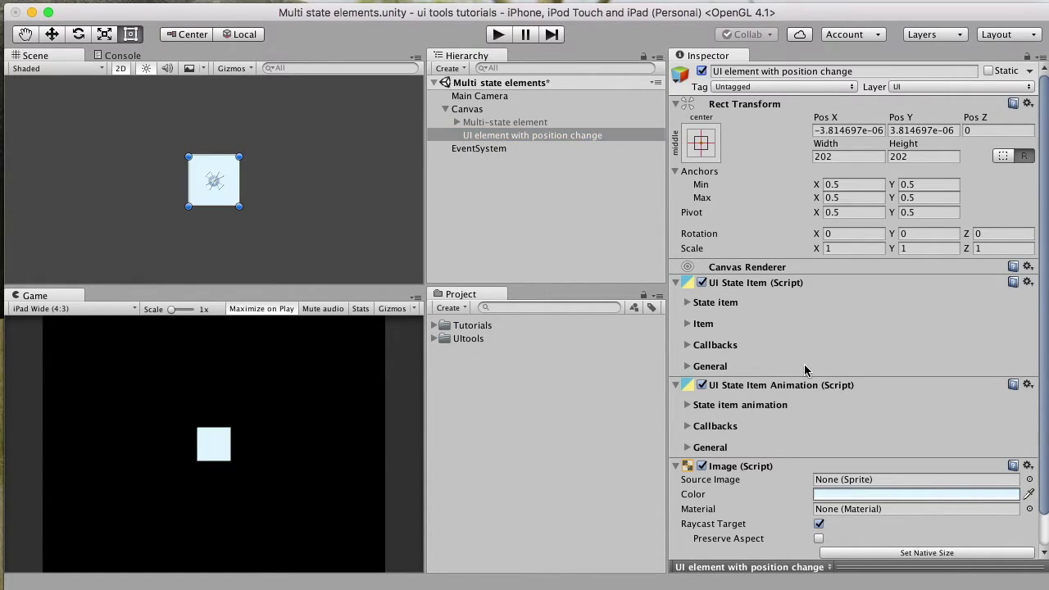
scroll(808, 371, "down", 2)
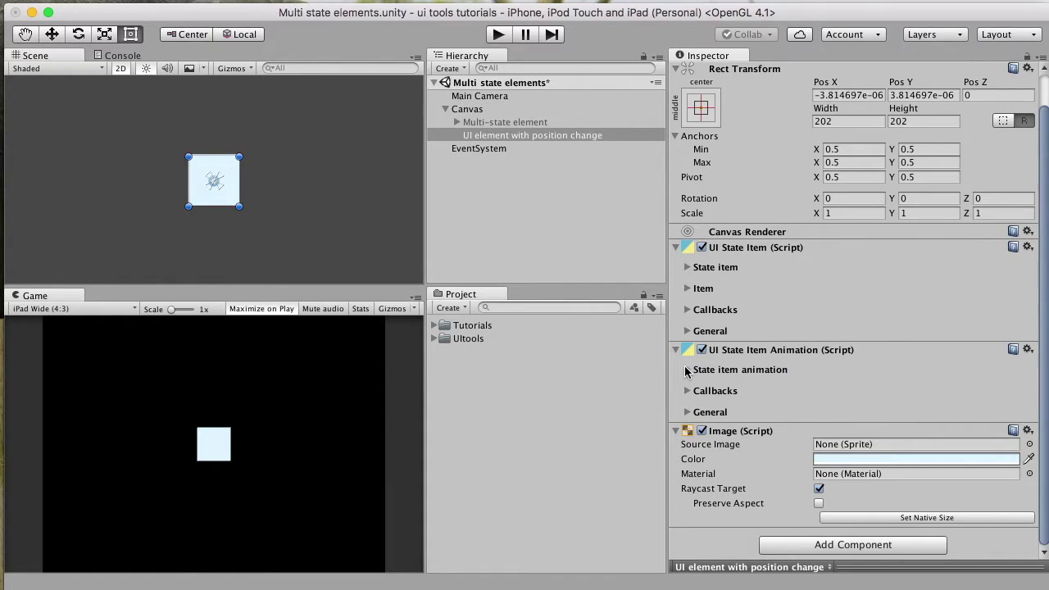
- Expand State item animation and Animation fields for the position-change element
left_click(687, 370)
scroll(890, 397, "down", 6)
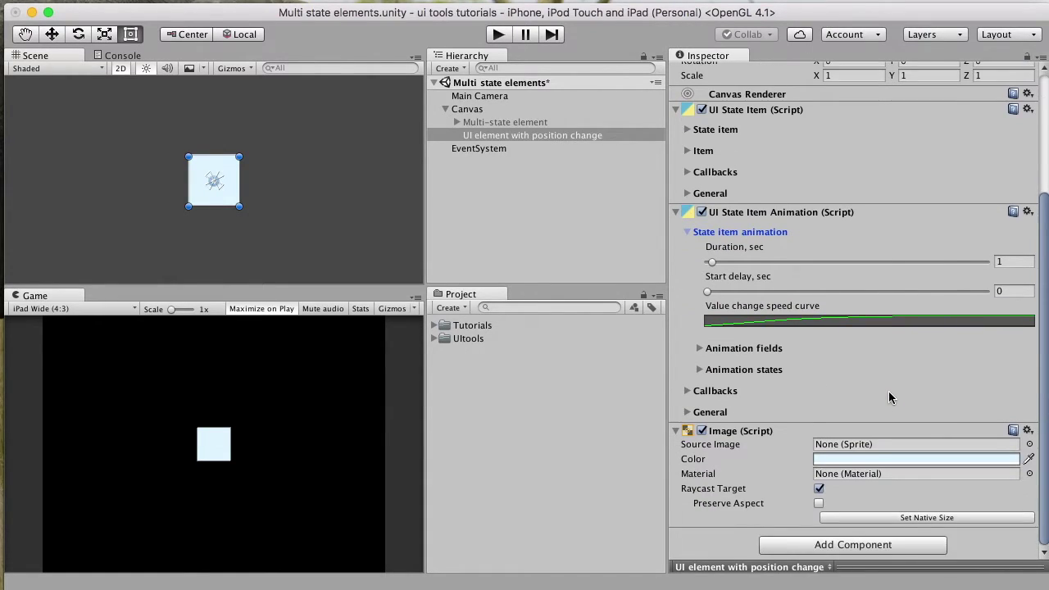
left_click(699, 349)
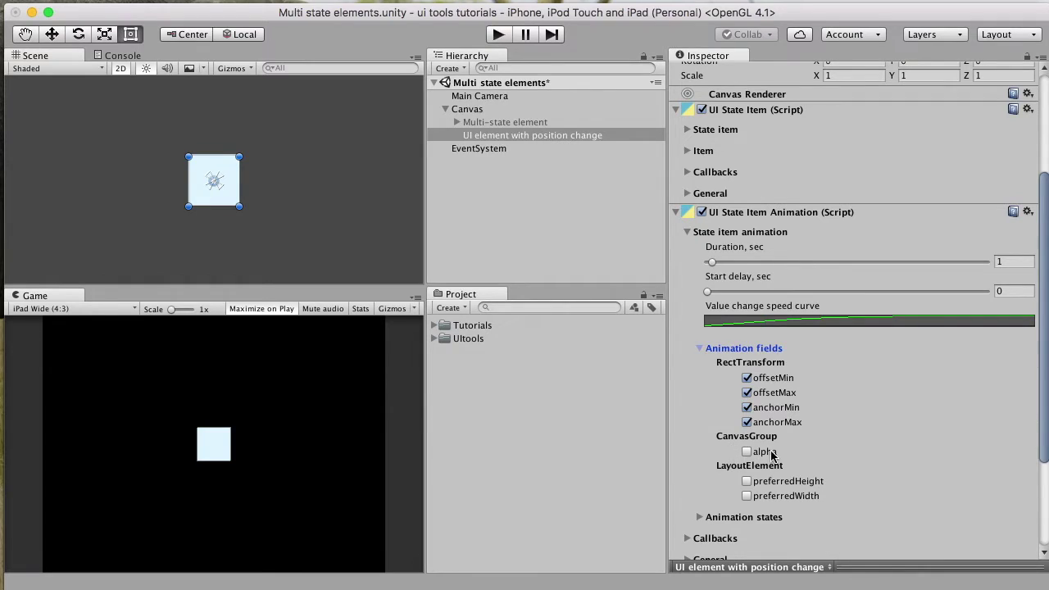
scroll(901, 435, "down", 2)
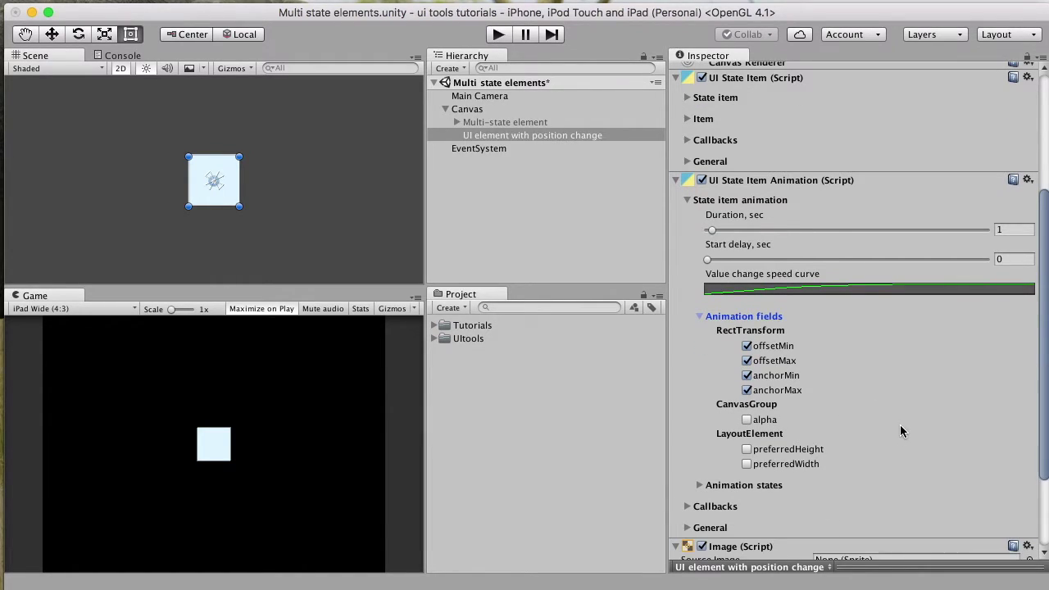
scroll(826, 403, "down", 3)
scroll(826, 403, "down", 1)
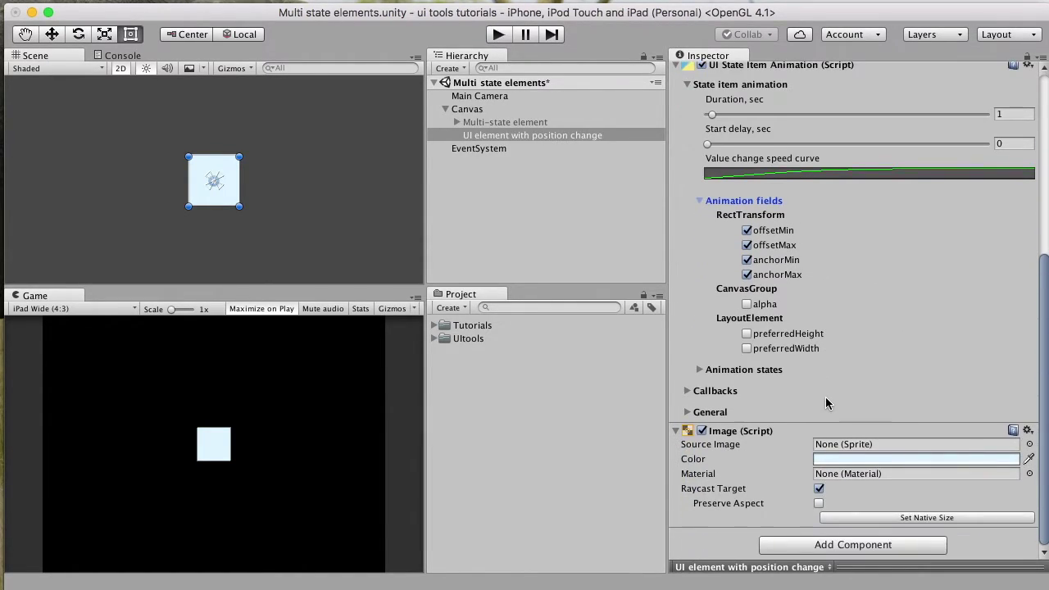
- Expand Animation states, showing offsets ±101 for inactive and ±250 for active, then select inactive offsetMin X
left_click(698, 369)
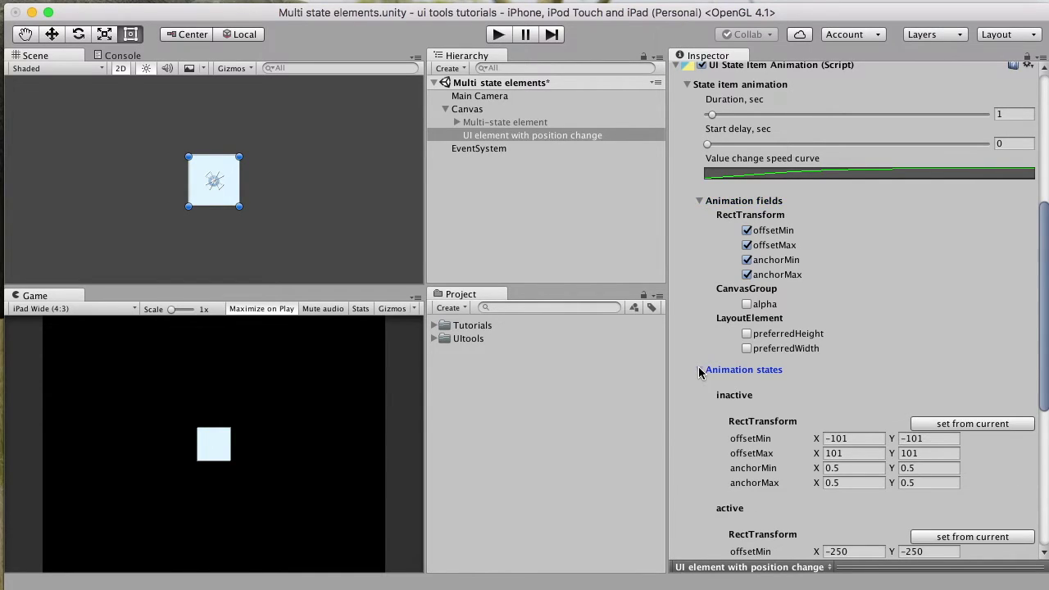
scroll(948, 370, "down", 10)
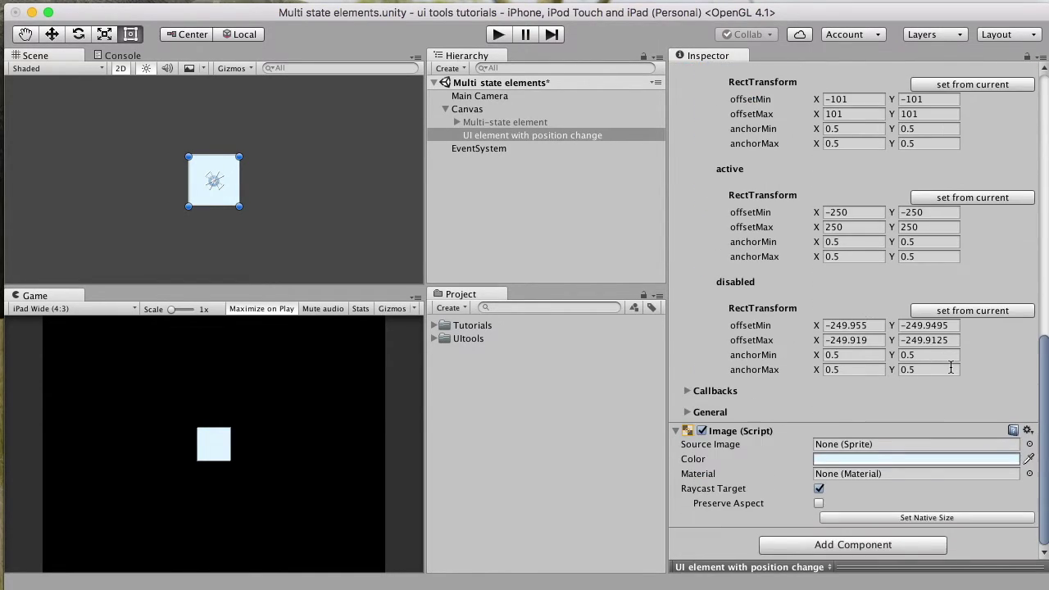
scroll(950, 371, "up", 2)
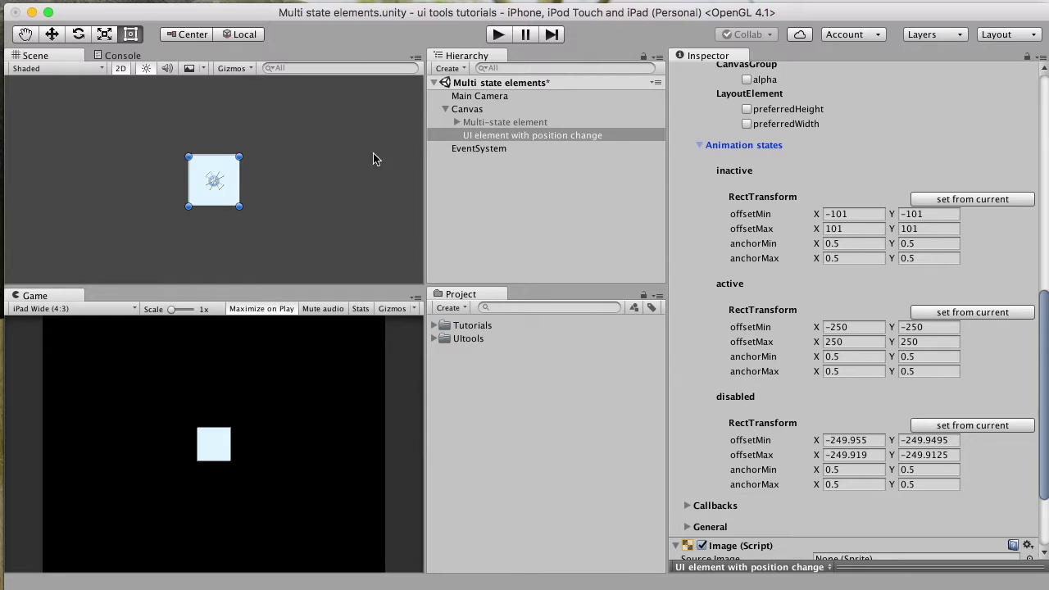
scroll(866, 153, "up", 20)
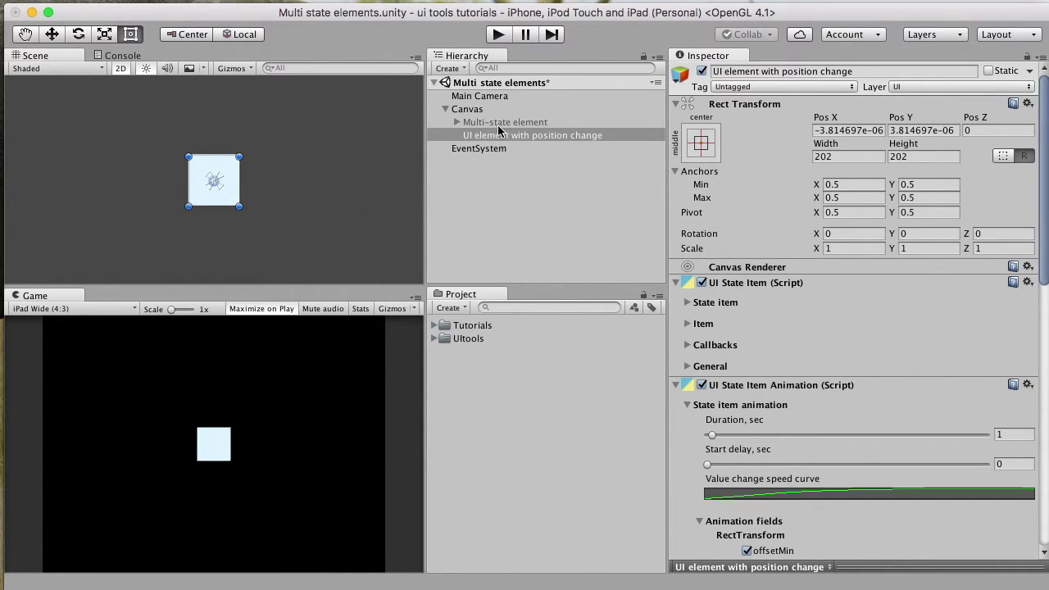
scroll(963, 339, "down", 15)
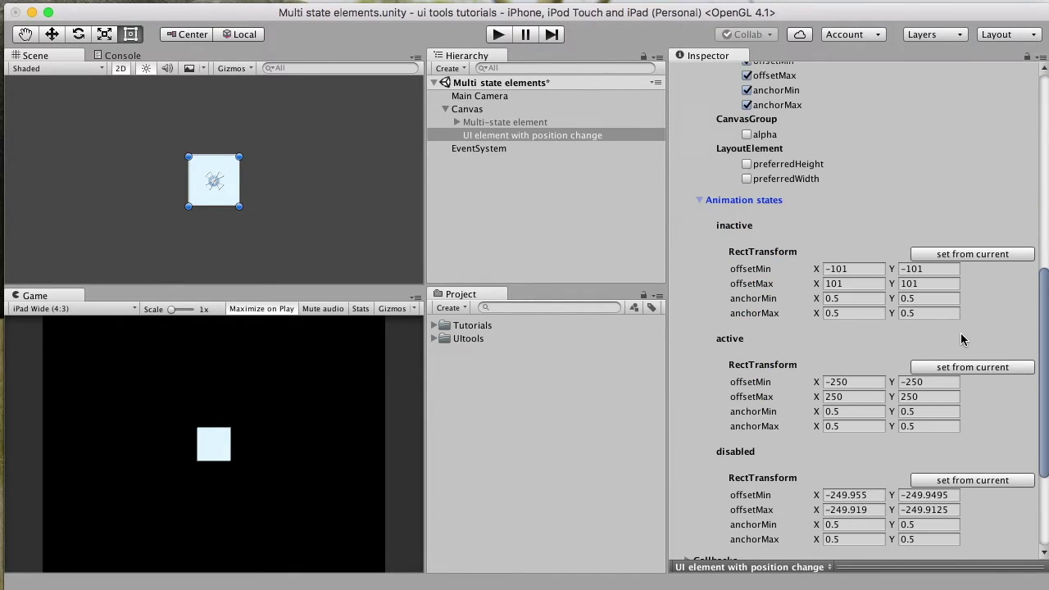
scroll(962, 339, "down", 3)
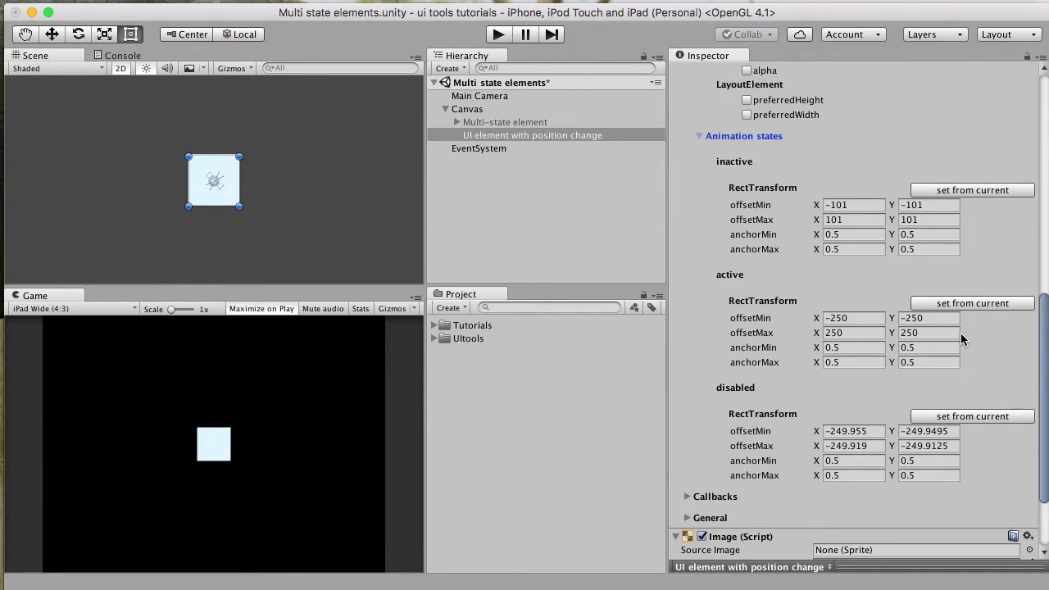
left_click(850, 205)
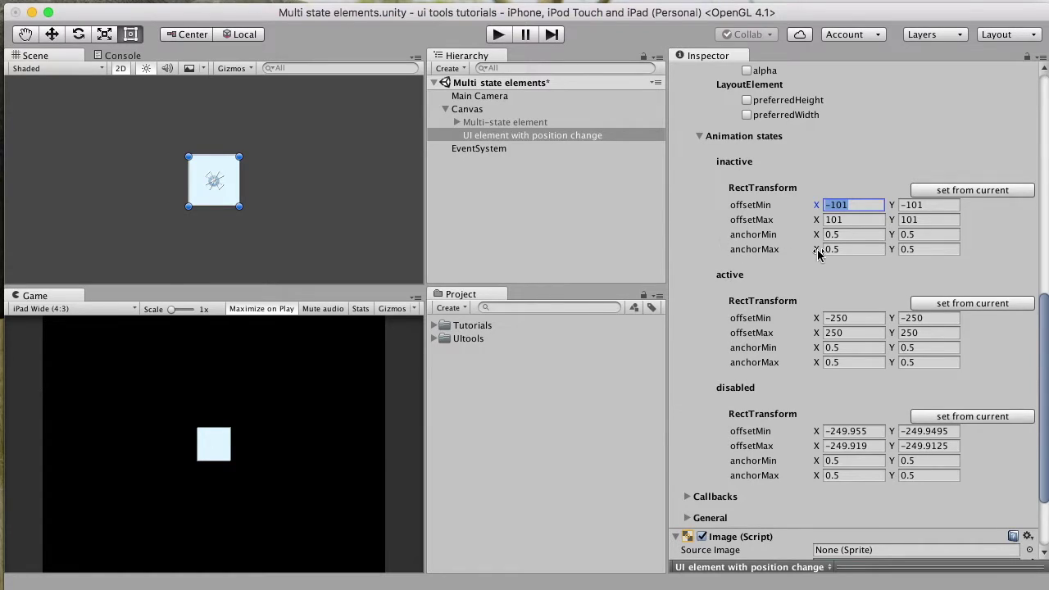
left_click(936, 207)
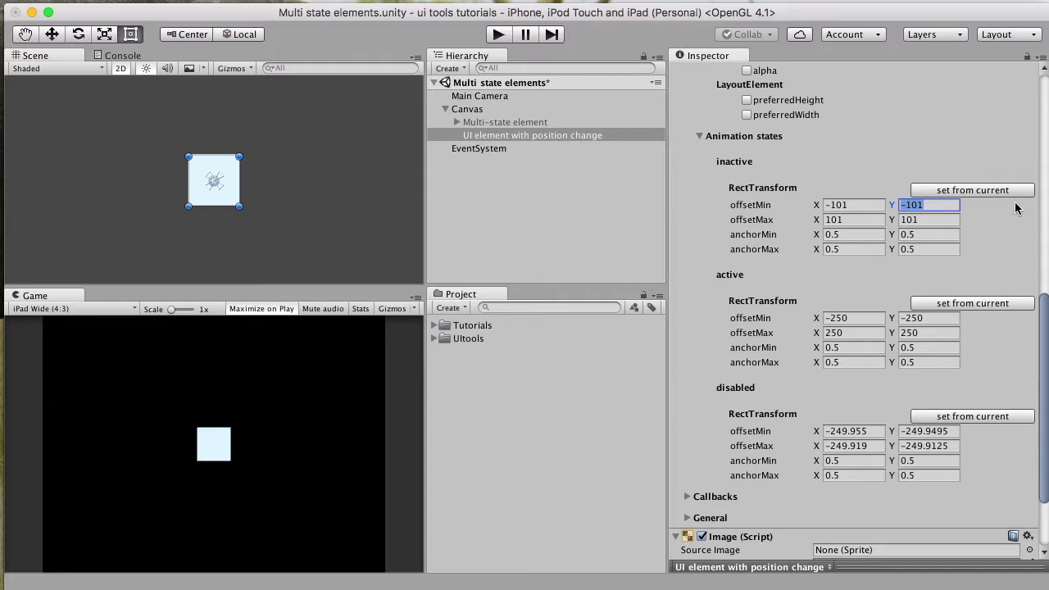
left_click(858, 205)
scroll(847, 185, "up", 10)
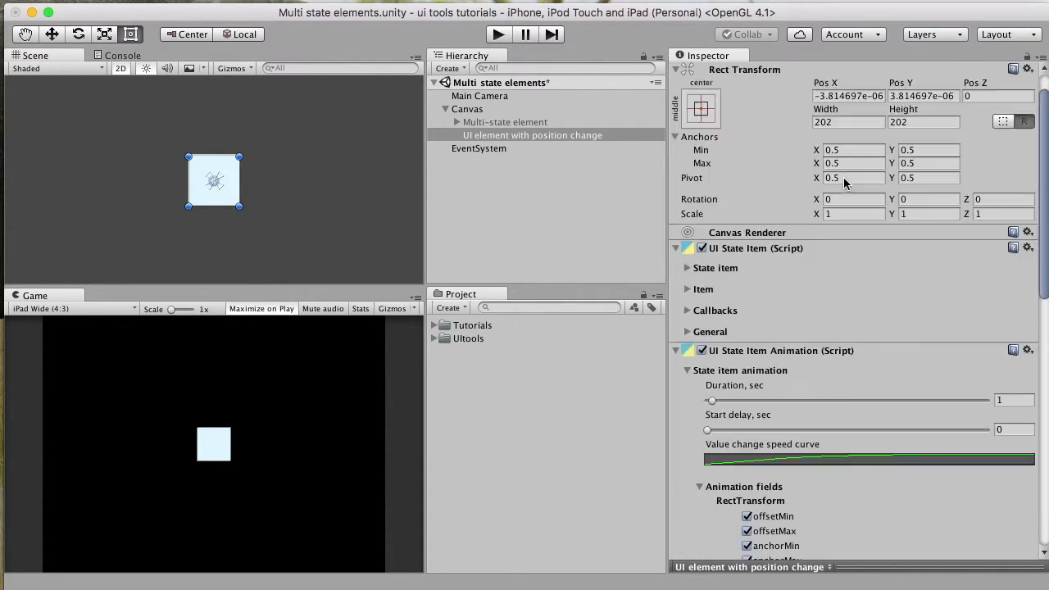
left_click(848, 130)
left_click(919, 129)
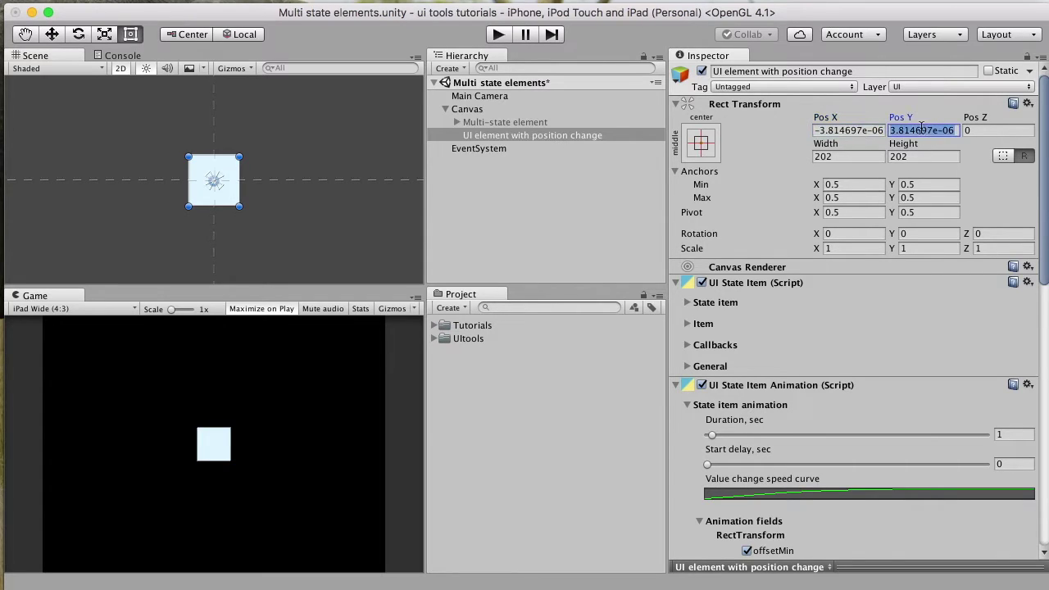
left_click(840, 155)
scroll(852, 213, "down", 10)
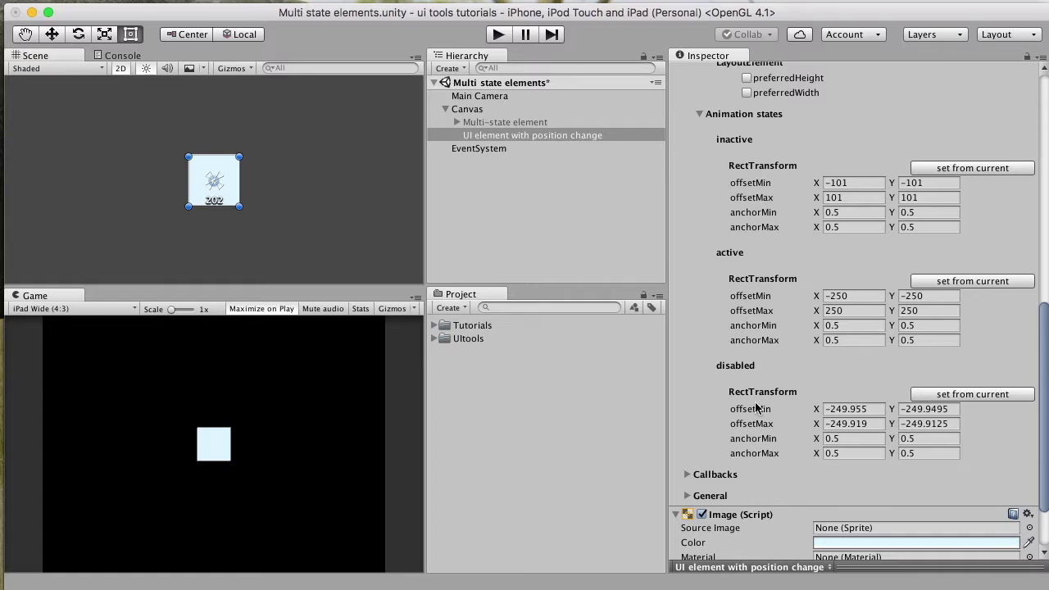
scroll(762, 405, "up", 10)
scroll(762, 404, "up", 3)
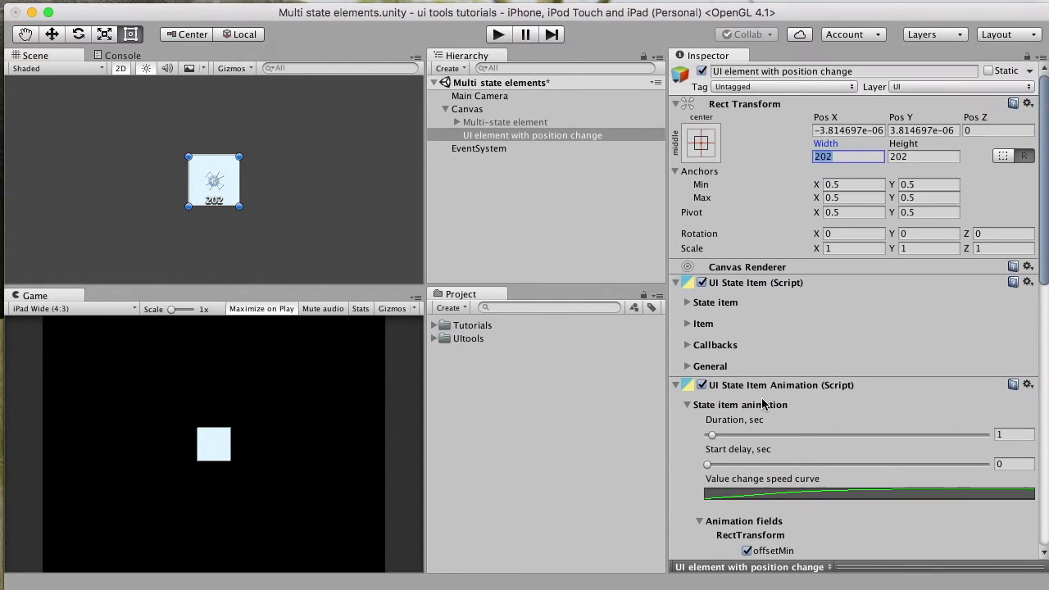
- Expand the State Item settings and reveal its Testing options
left_click(687, 302)
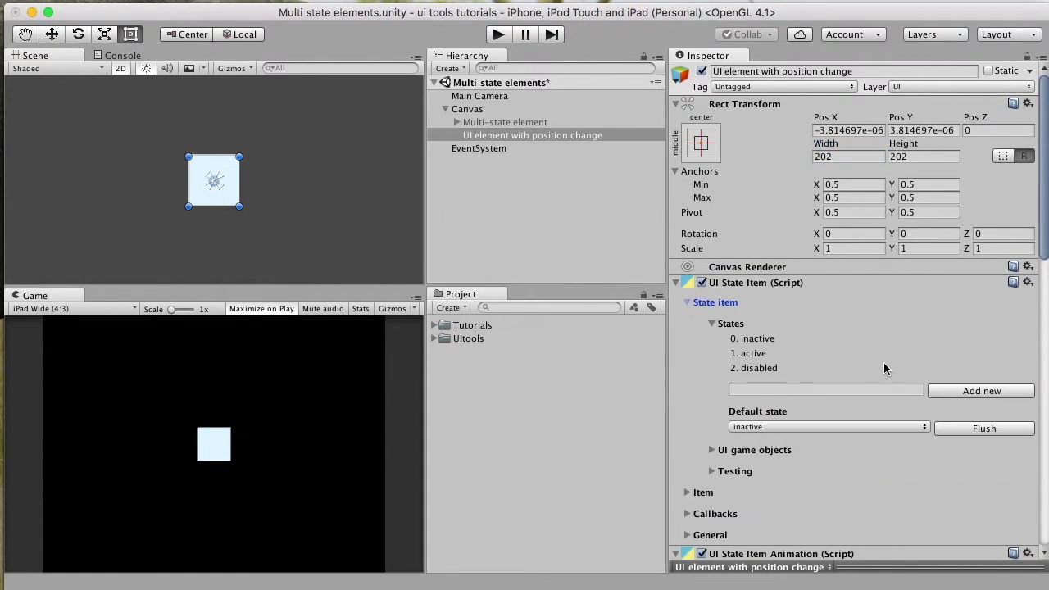
left_click(710, 324)
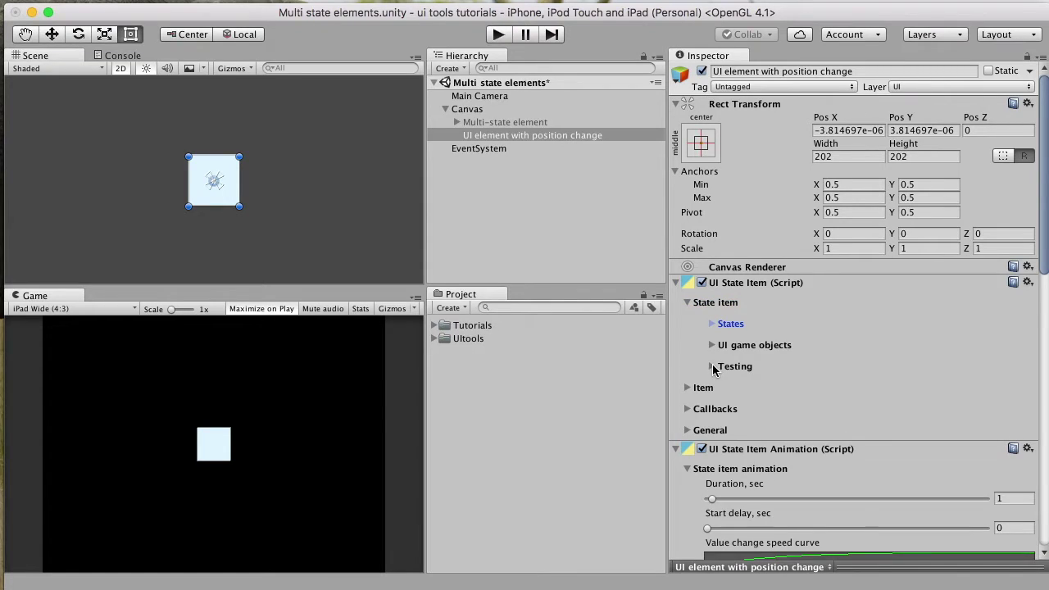
left_click(712, 367)
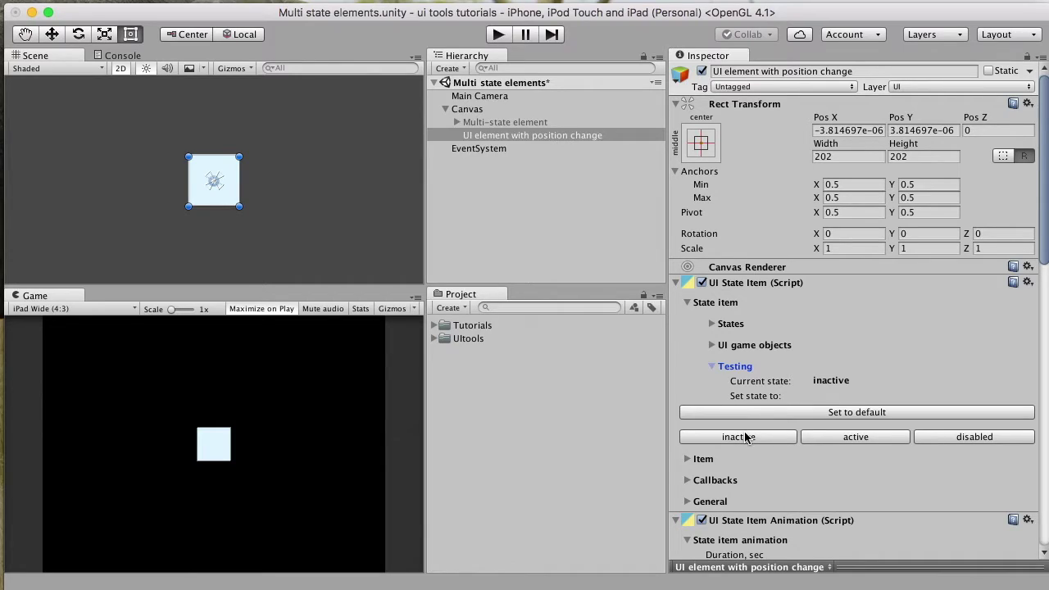
- Preview the element as active, disabled, inactive, then active again at 500×500
left_click(867, 437)
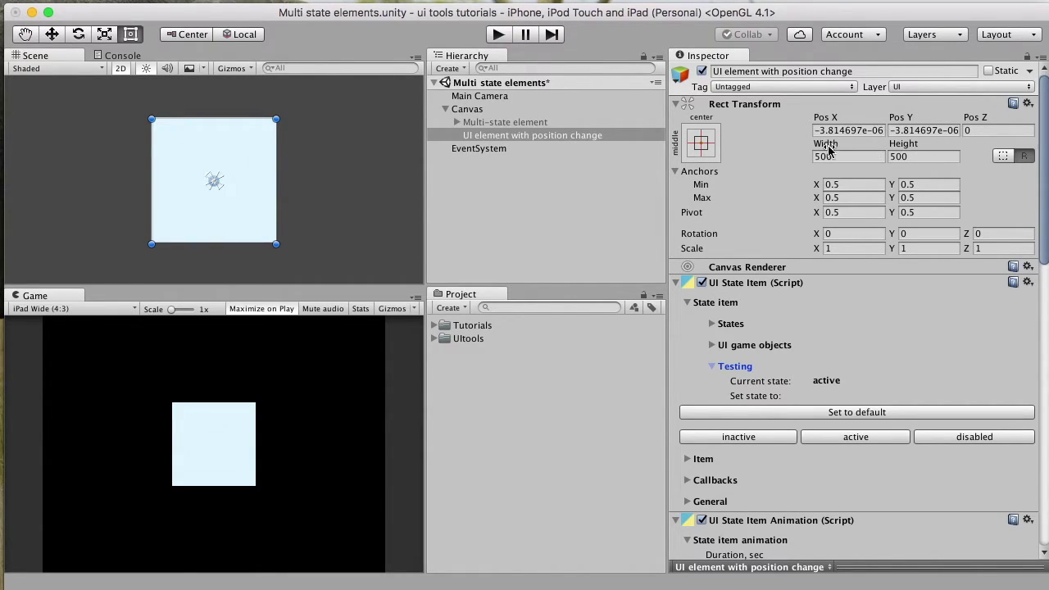
left_click(978, 436)
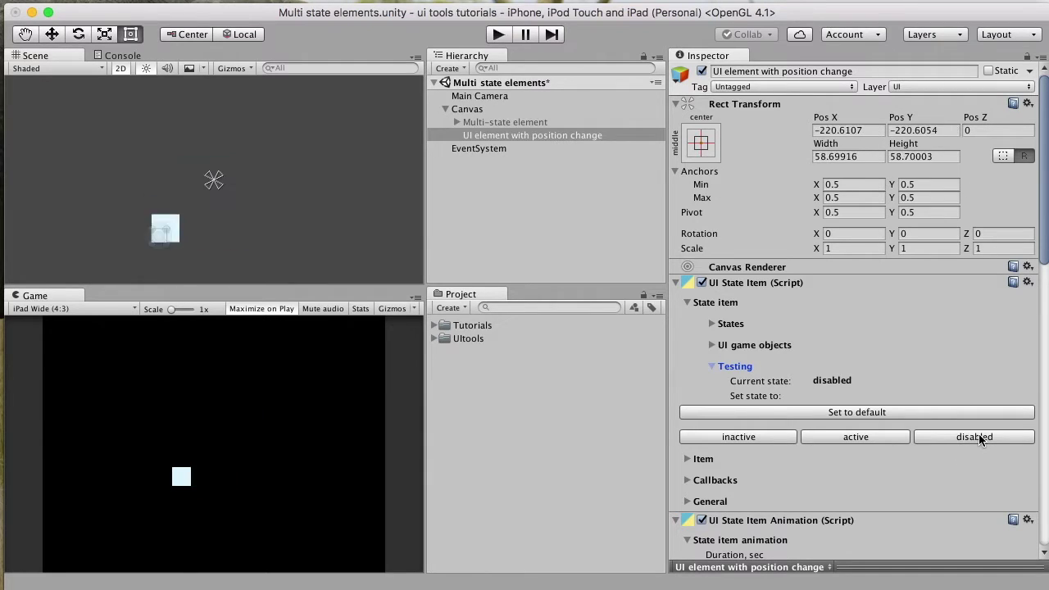
left_click(766, 435)
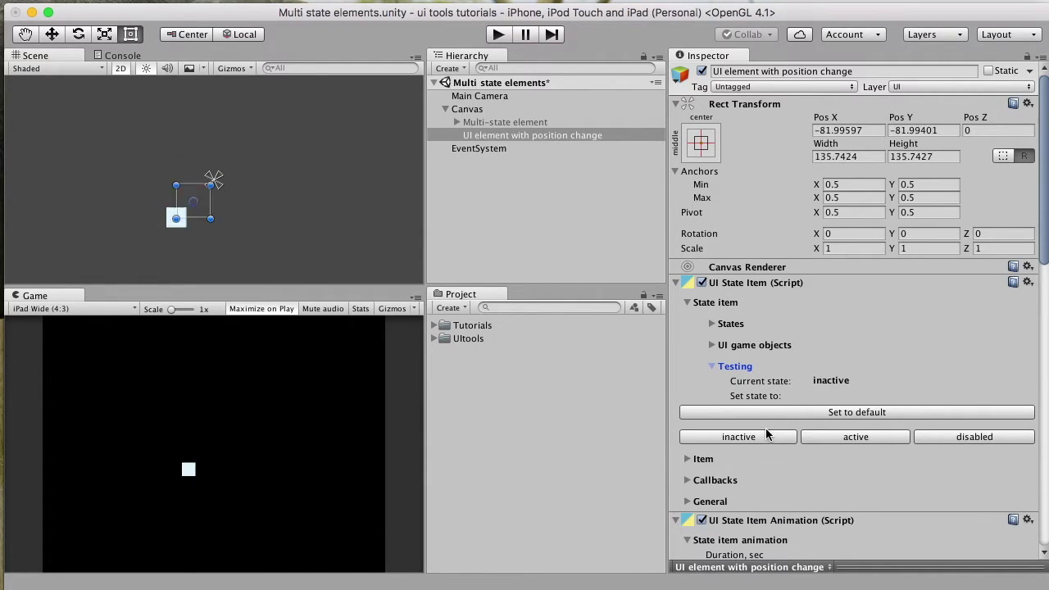
left_click(865, 440)
scroll(865, 440, "down", 15)
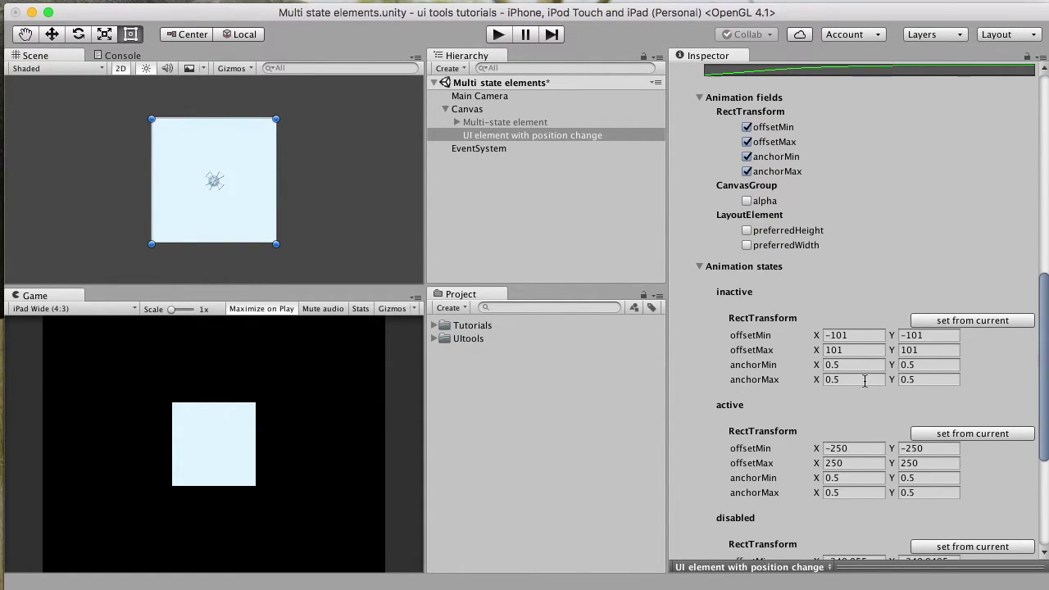
scroll(864, 380, "down", 5)
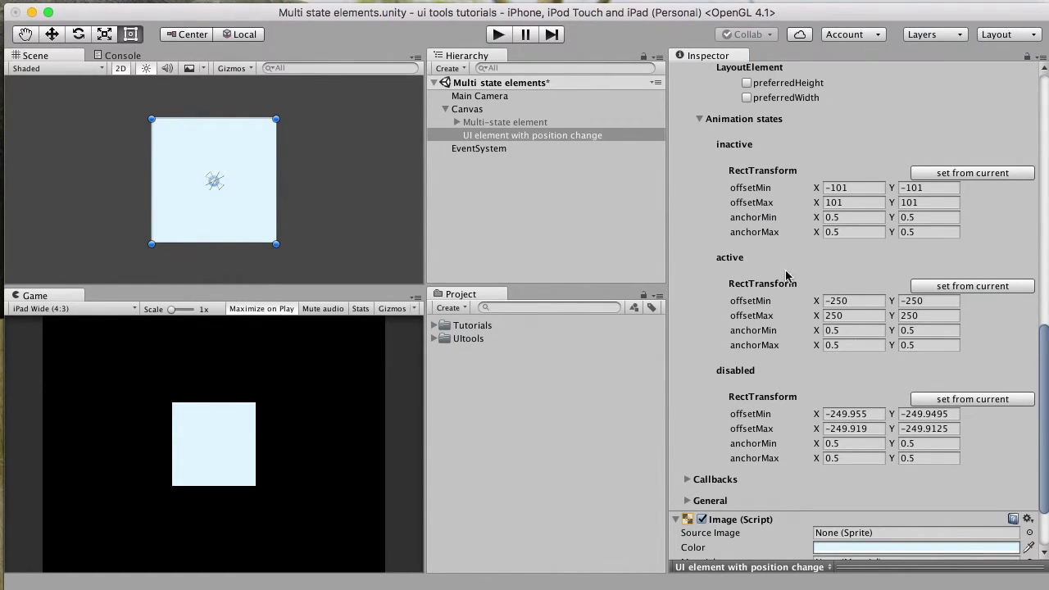
scroll(895, 301, "up", 4)
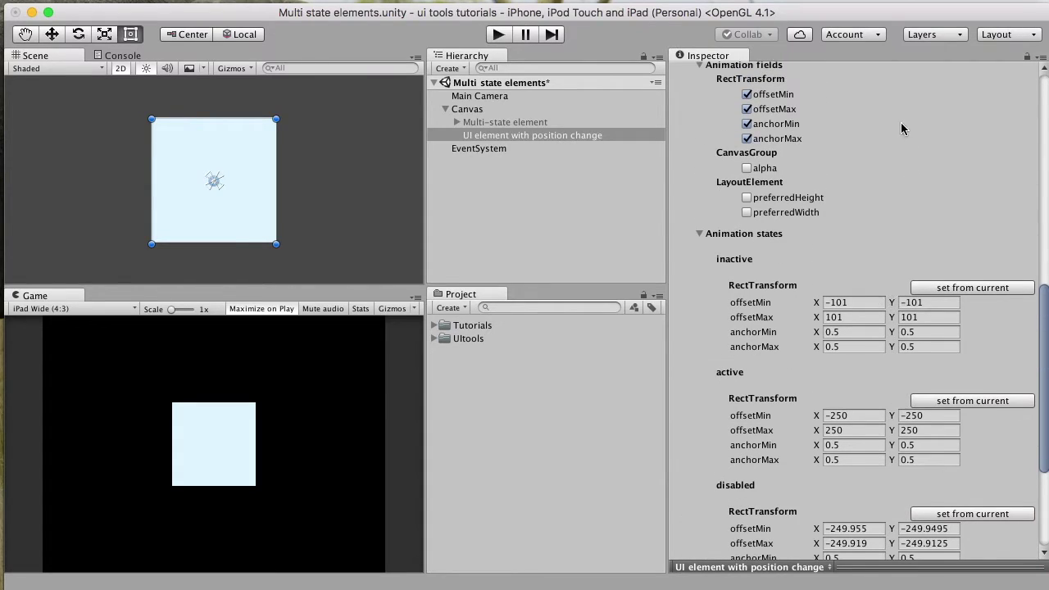
scroll(864, 128, "up", 15)
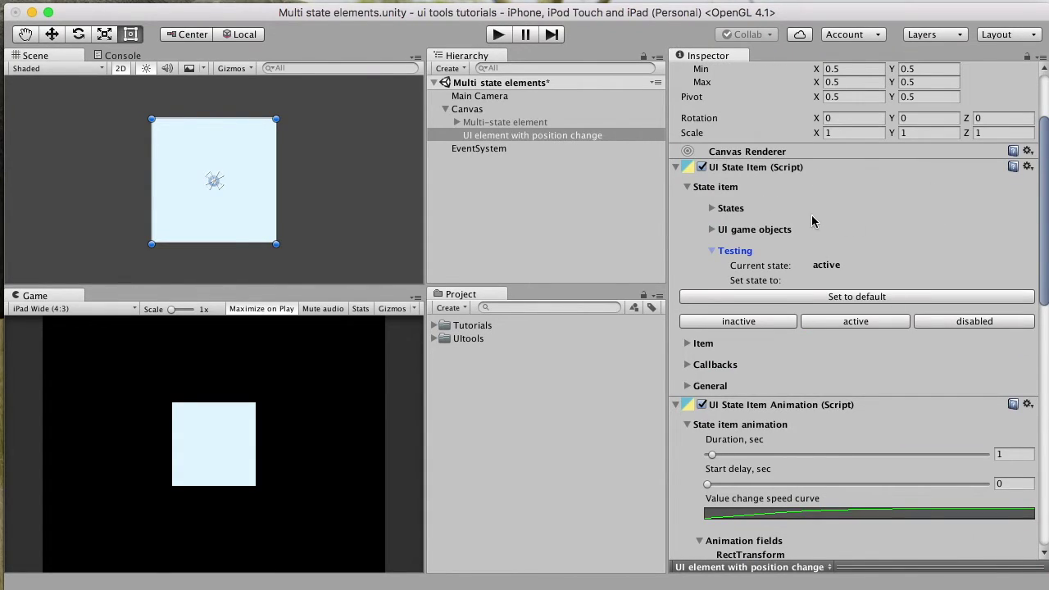
scroll(798, 426, "down", 12)
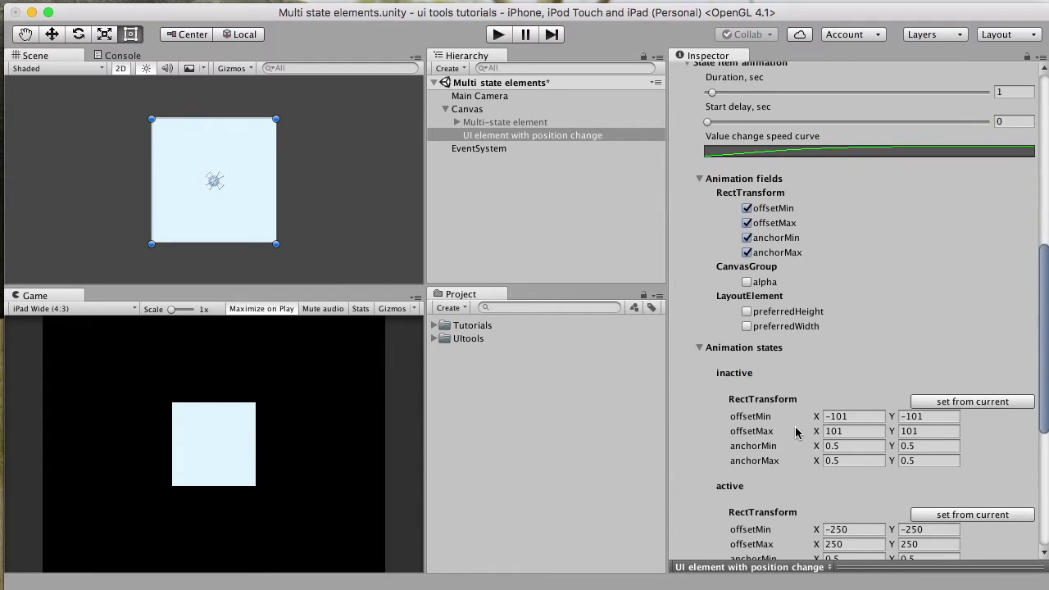
scroll(791, 418, "up", 15)
left_click(552, 135)
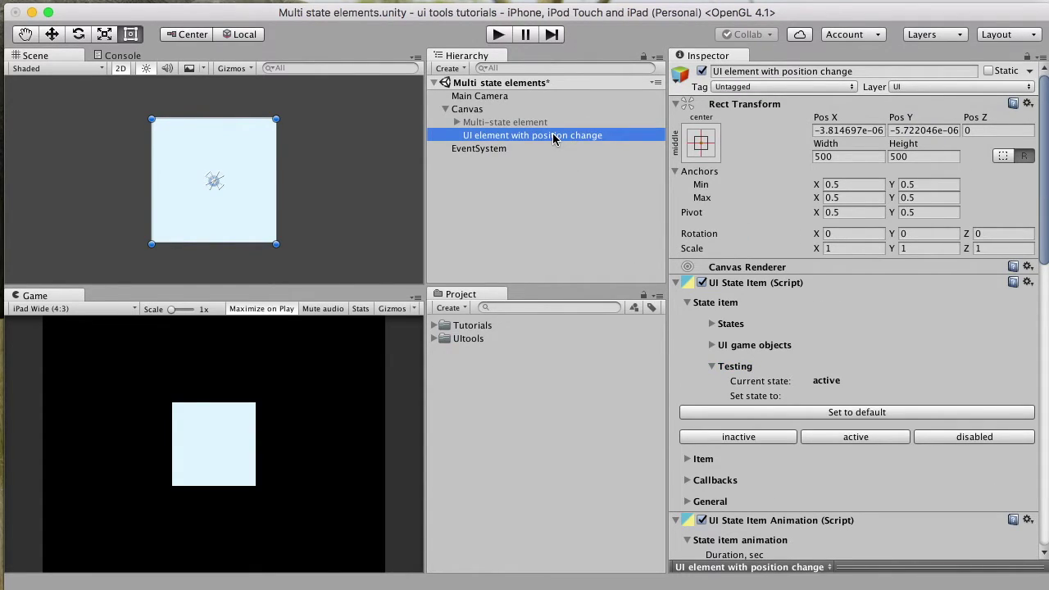
- Deactivate the position-change element, select the Canvas, and save the Multi state elements scene
left_click(702, 71)
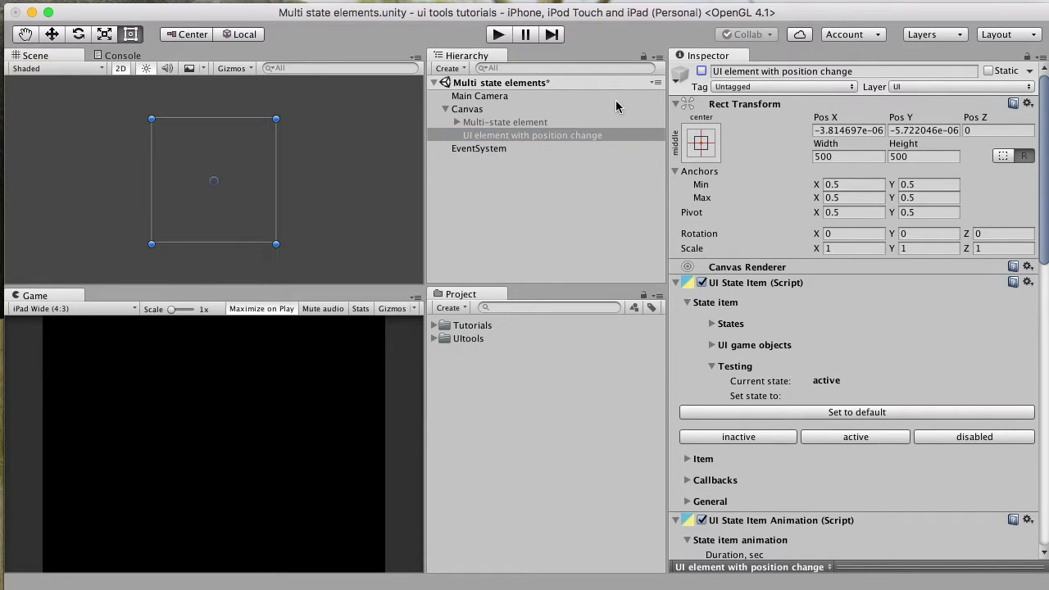
left_click(538, 122)
left_click(516, 136)
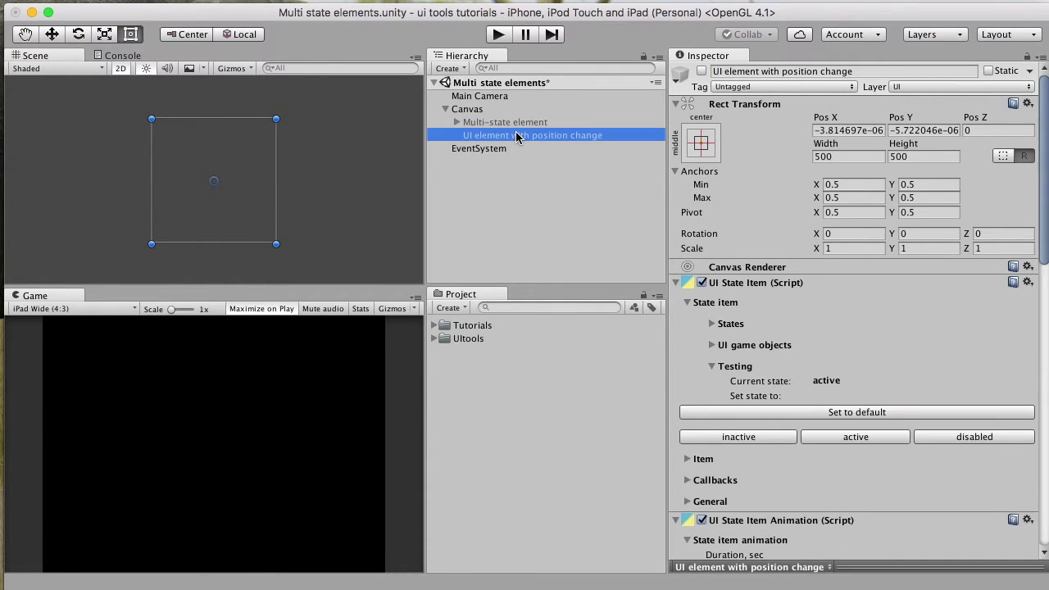
left_click(467, 109)
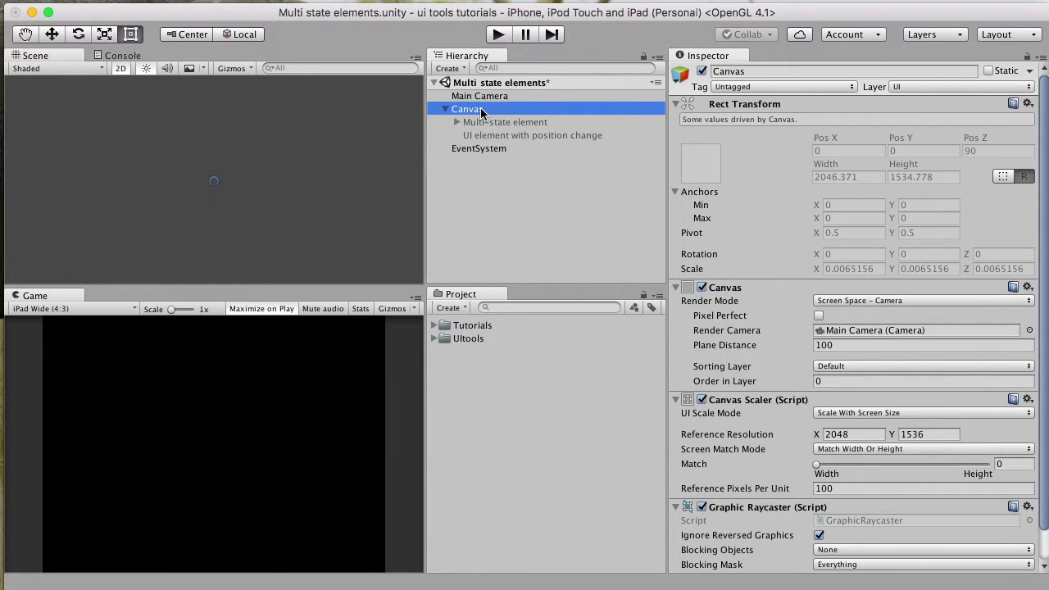
key("super+s")
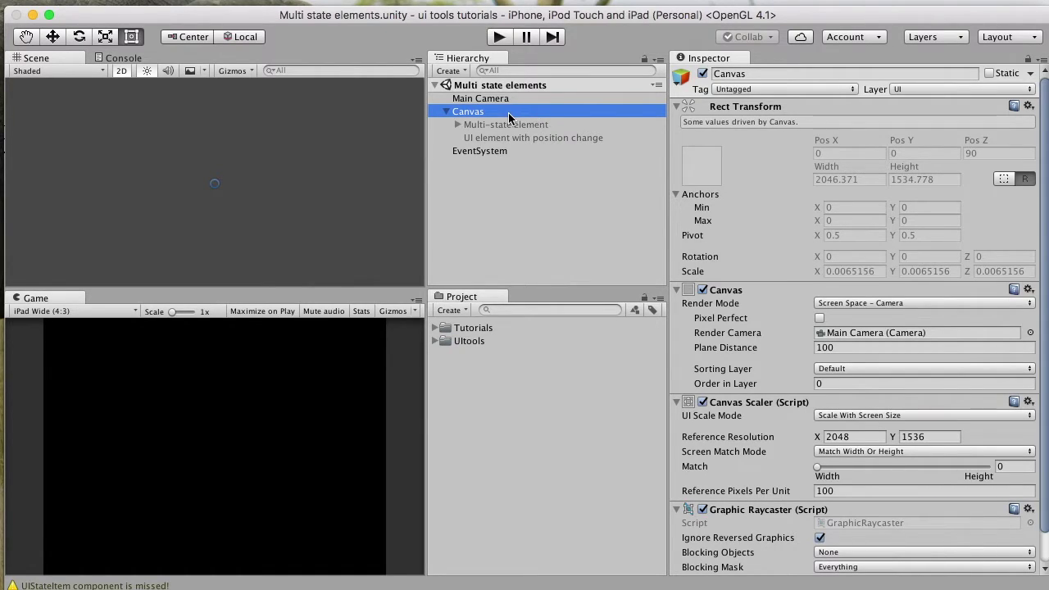
- Add a new UI Image under the Canvas
right_click(508, 112)
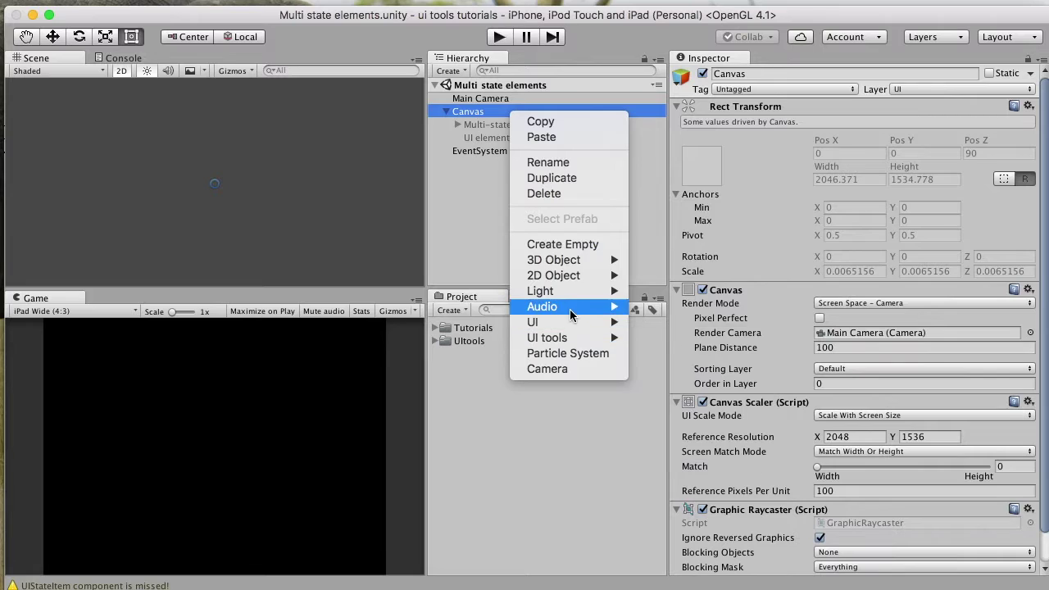
mouse_move(571, 322)
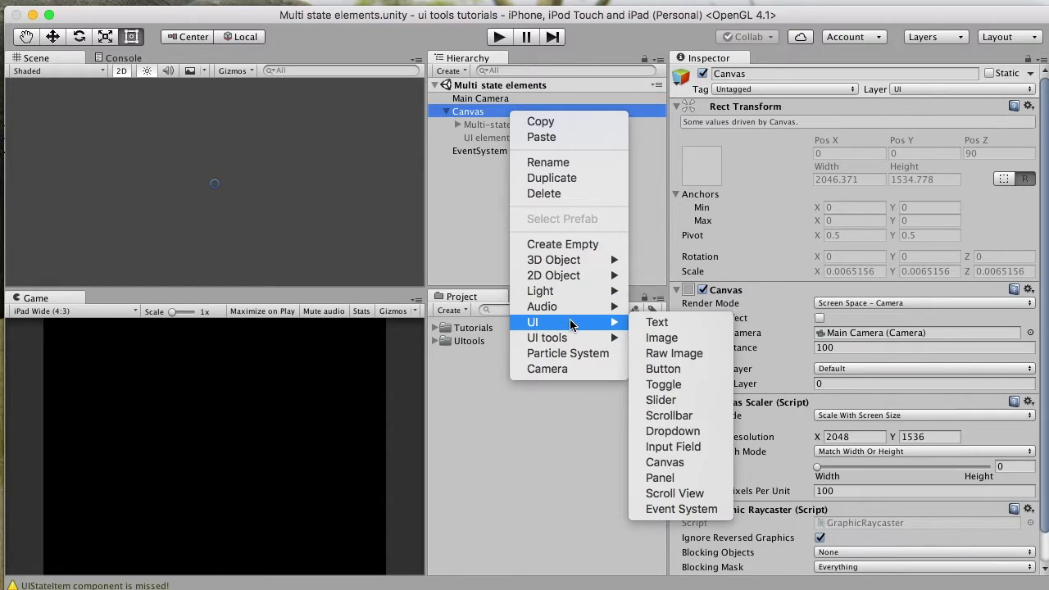
left_click(673, 339)
- Resize and move the image into a 533×642 rectangle near the centre
left_click_drag(203, 197, 100, 192)
left_click_drag(191, 179, 261, 115)
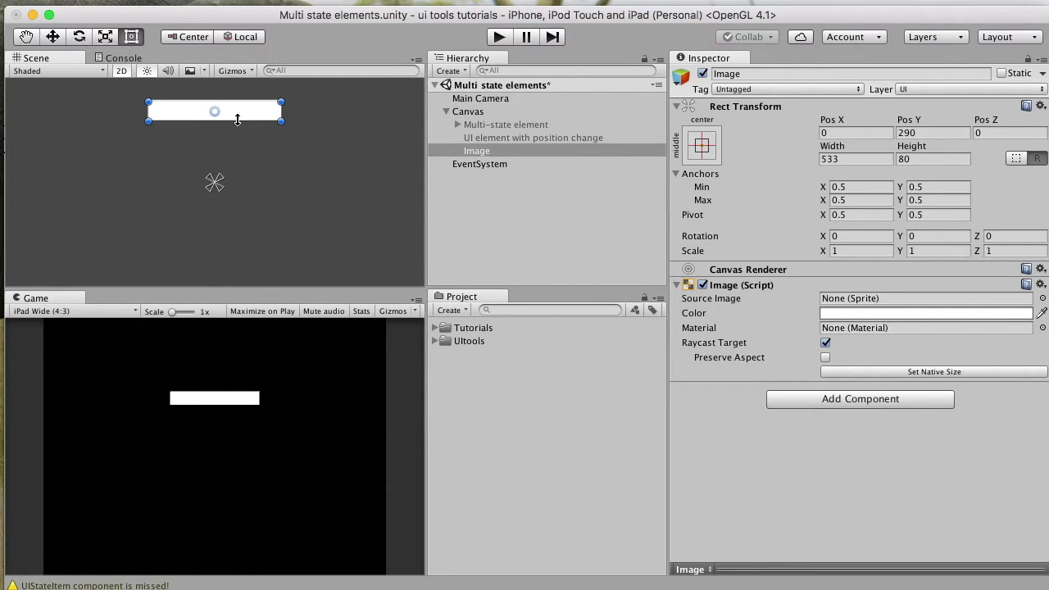
left_click_drag(258, 120, 262, 263)
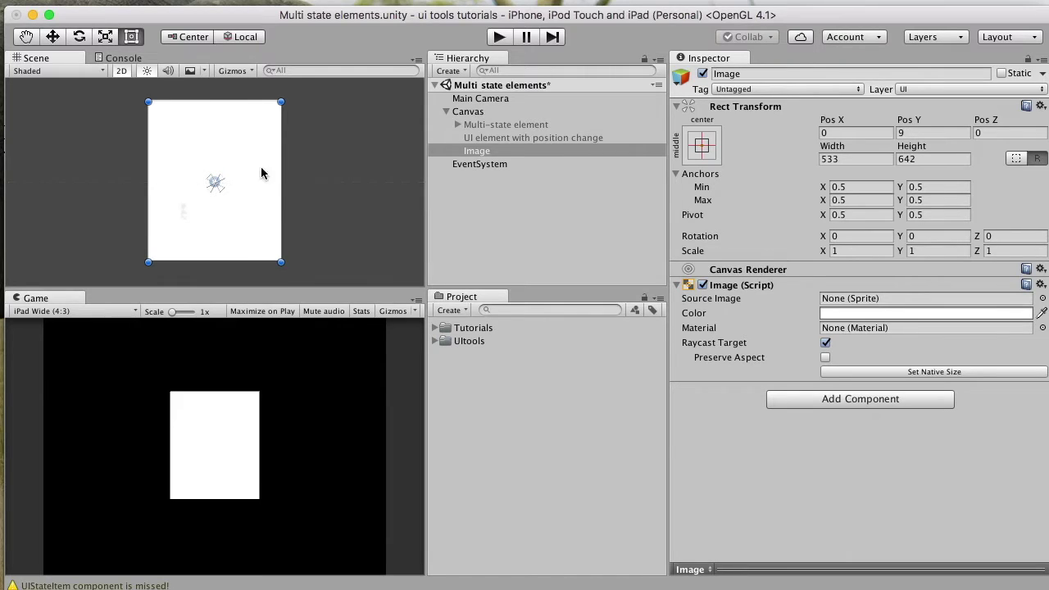